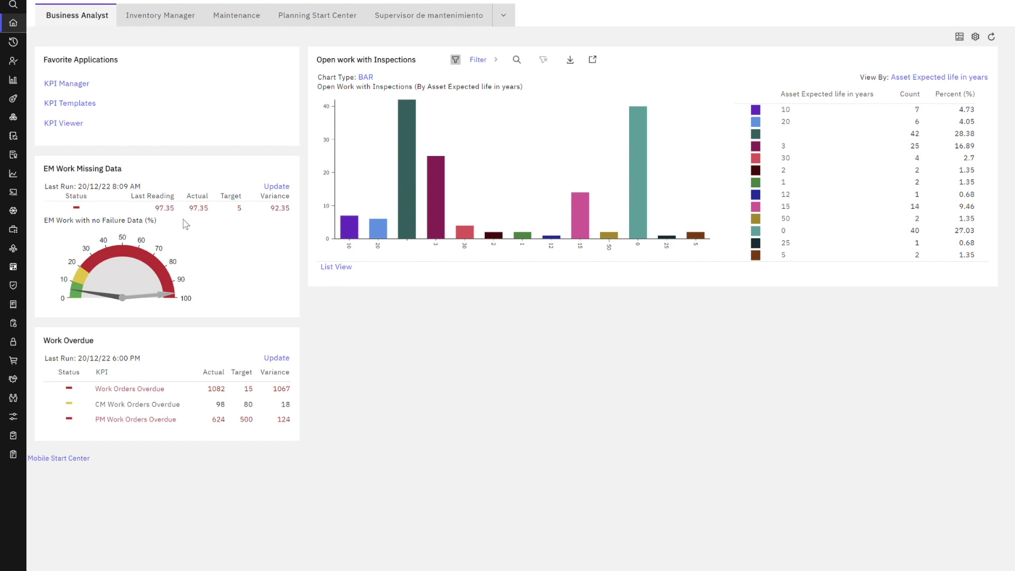
Open the Object Structures application and list the records of the Report Object Structures query.
mouse_move(10, 42)
click(66, 42)
click(78, 61)
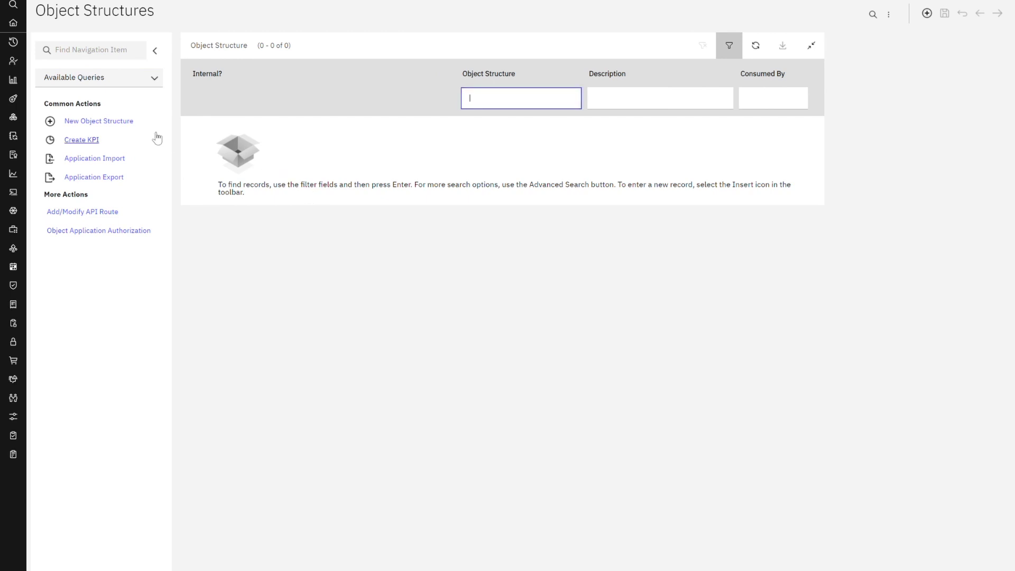
click(154, 78)
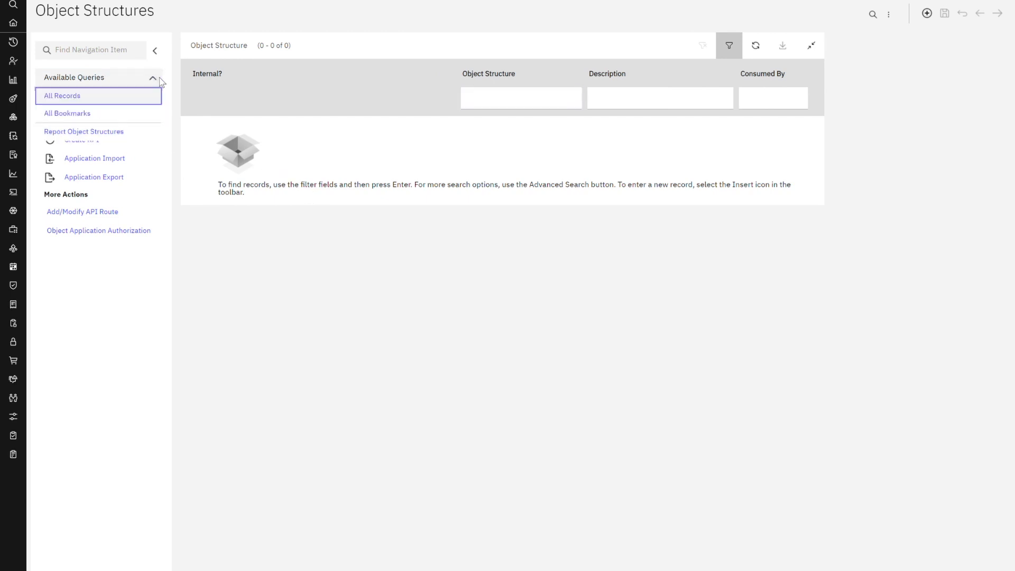
click(136, 132)
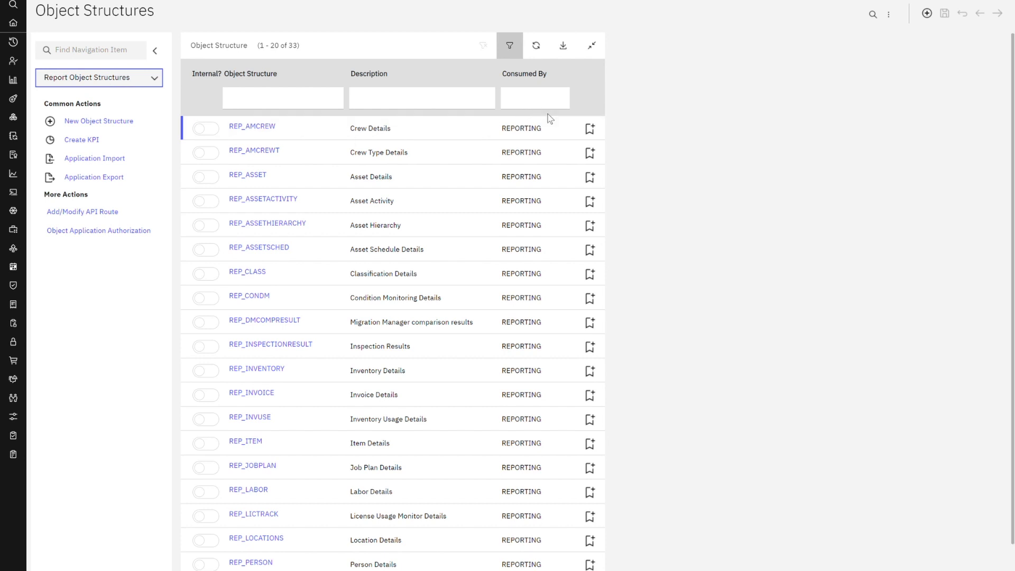
Browse the report object structures and open the REP_WORKORDER record.
scroll(777, 231, down, 2)
scroll(775, 230, up, 2)
scroll(429, 291, down, 2)
click(591, 569)
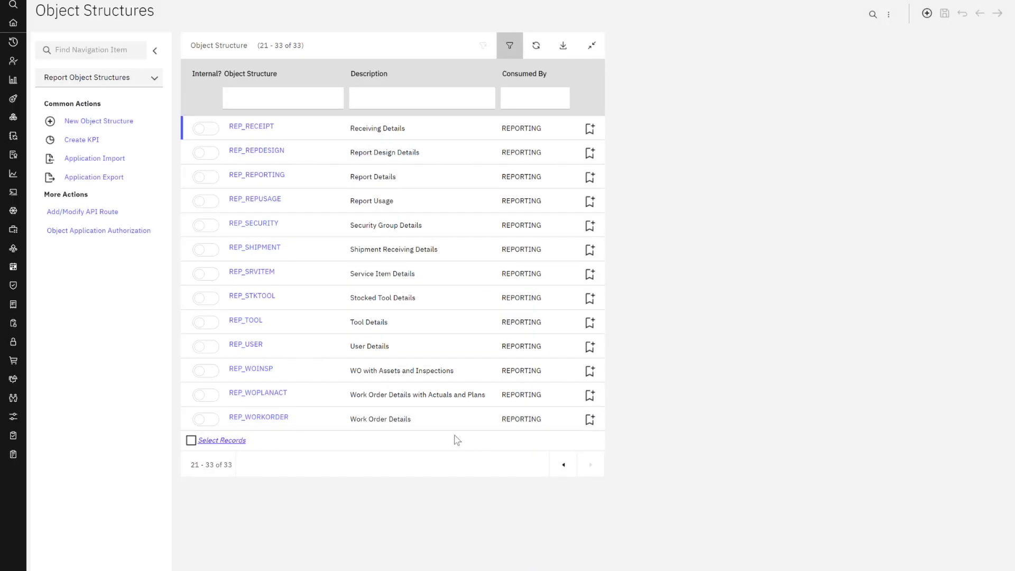
click(259, 417)
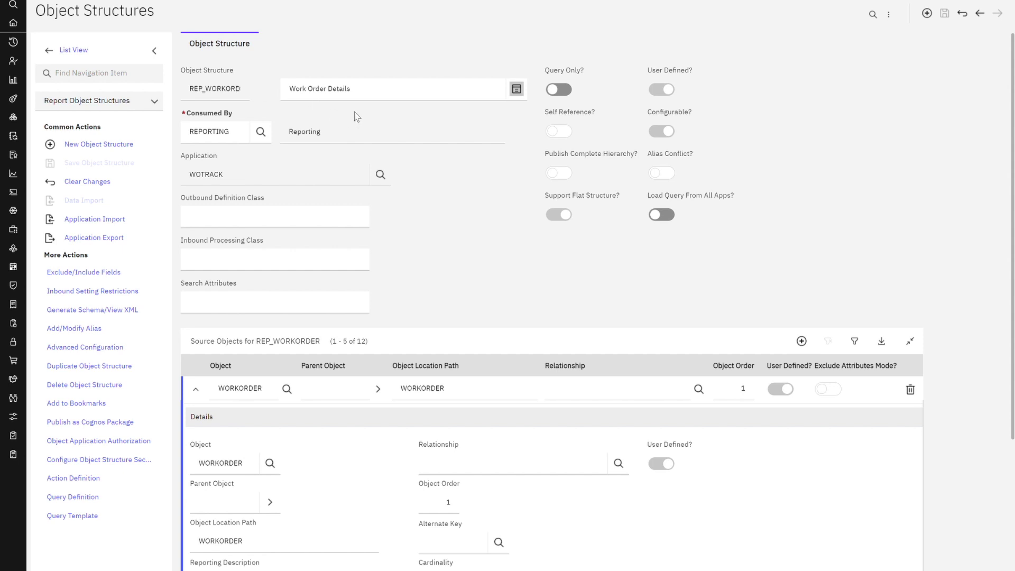
Review the available Consumed By values for REP_WORKORDER and collapse the WORKORDER source object's details.
click(261, 139)
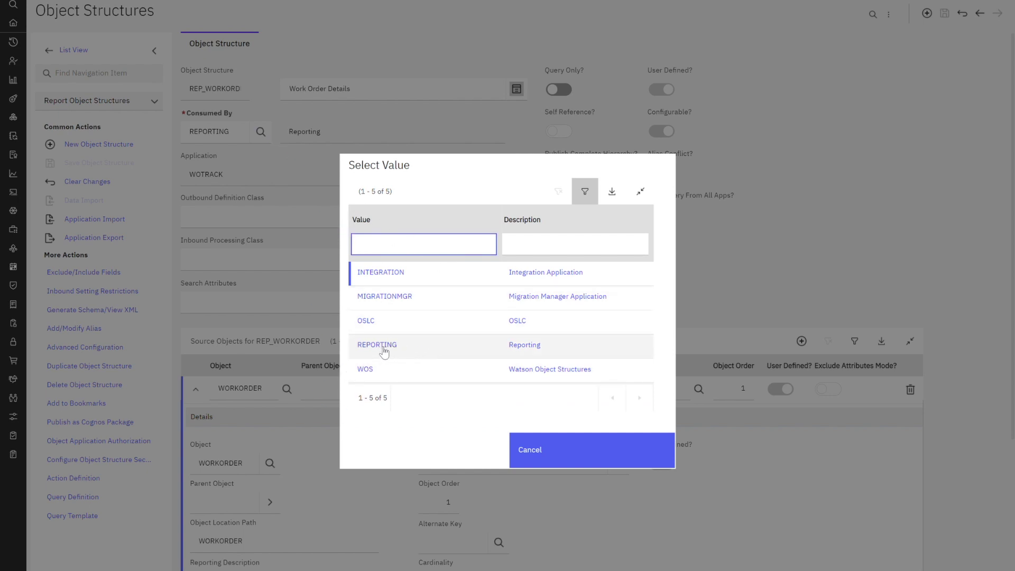
click(595, 466)
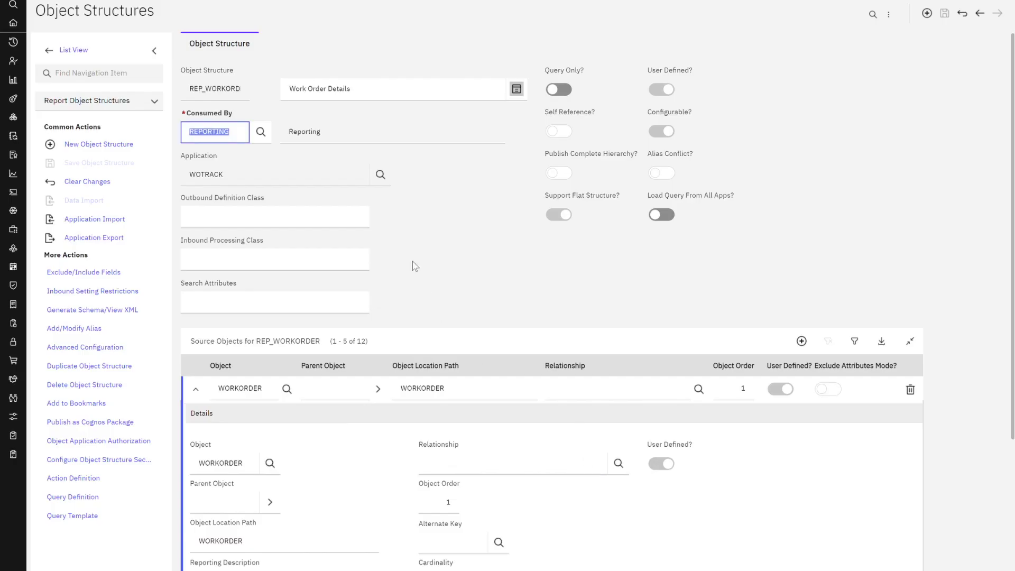
click(266, 173)
click(498, 248)
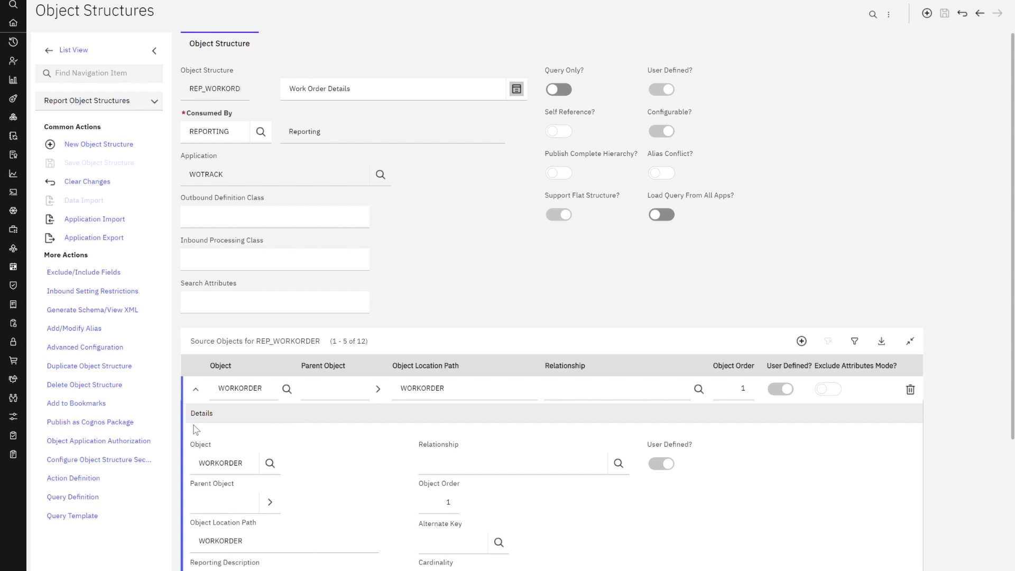
click(196, 389)
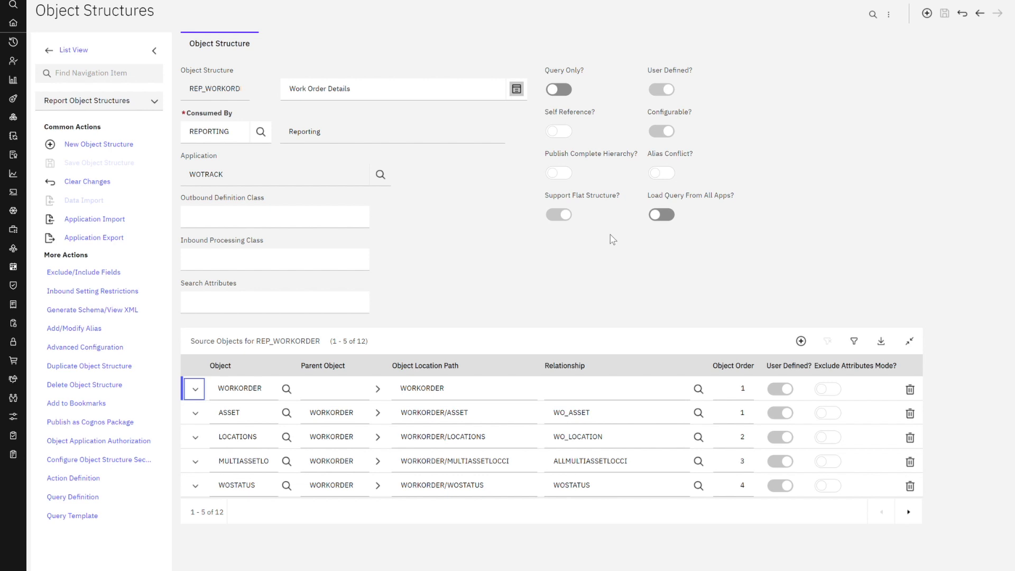
Duplicate the object structure as REP_WODEMO with the description "Work Order Demo ROS" and save it.
click(120, 374)
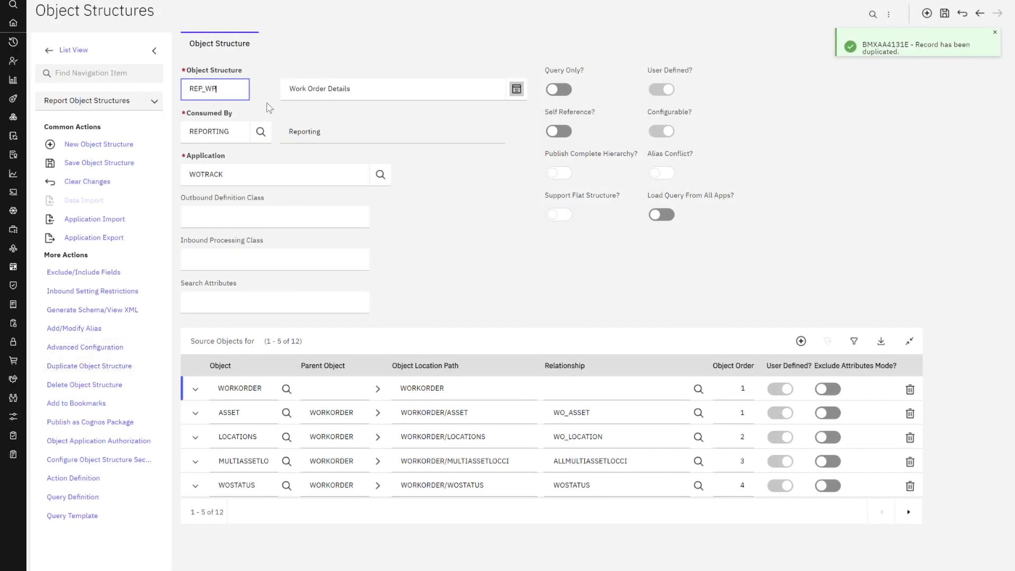
key(BackSpace)
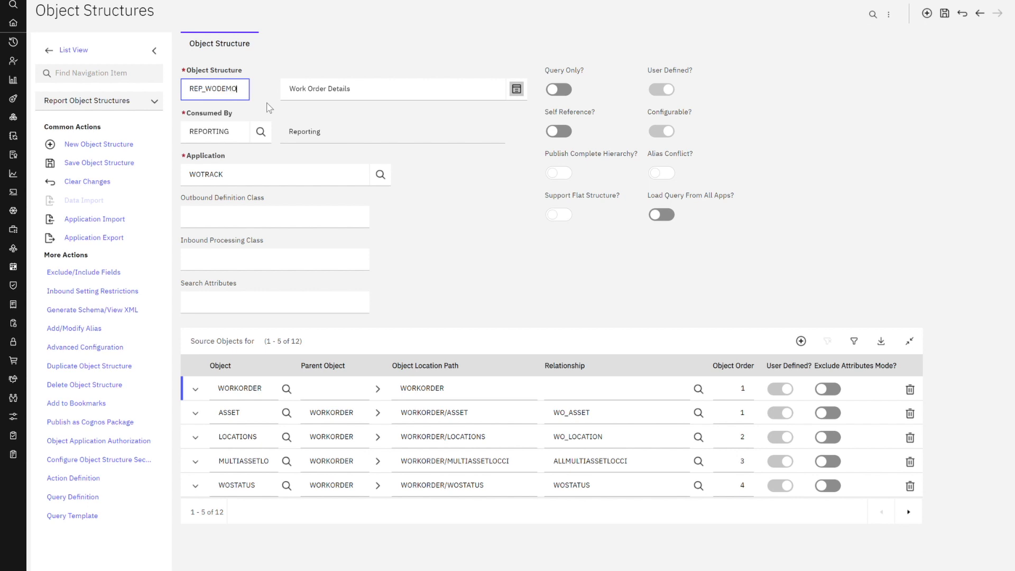
triple_click(372, 94)
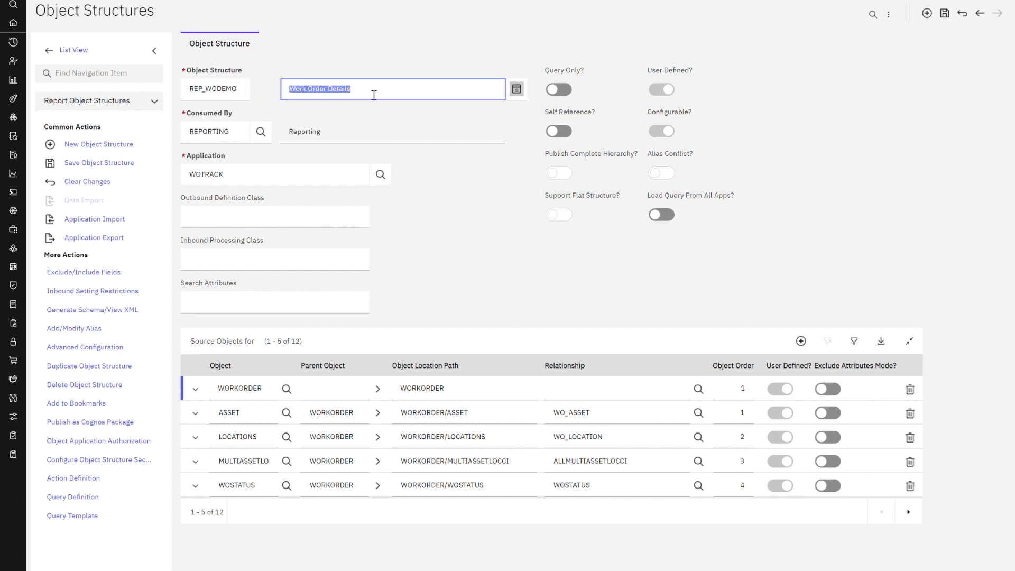
text(Work ORder Demo ROS)
click(945, 13)
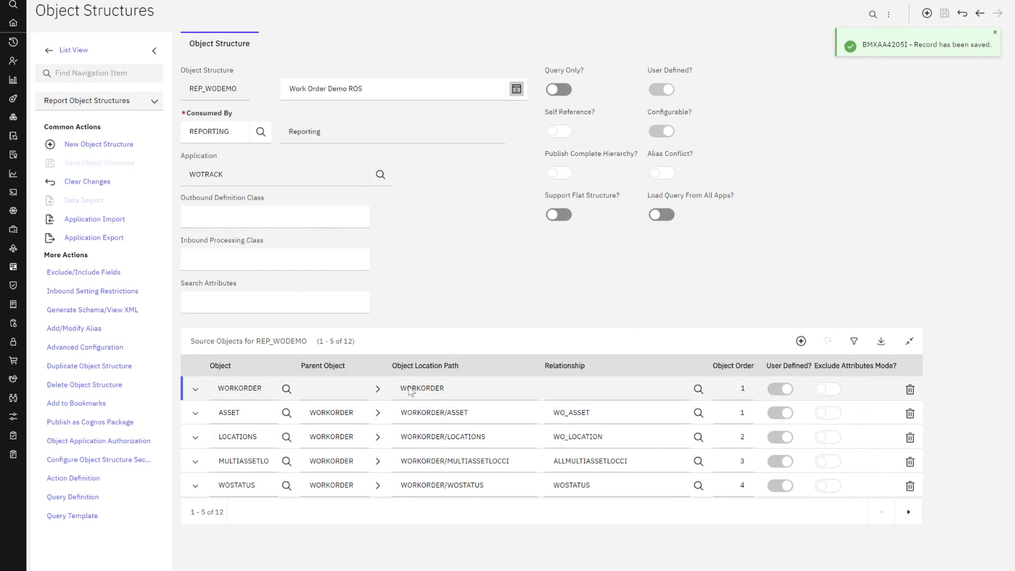
Review the object hierarchy offered for the ASSET source object's parent without changing the parent.
click(377, 413)
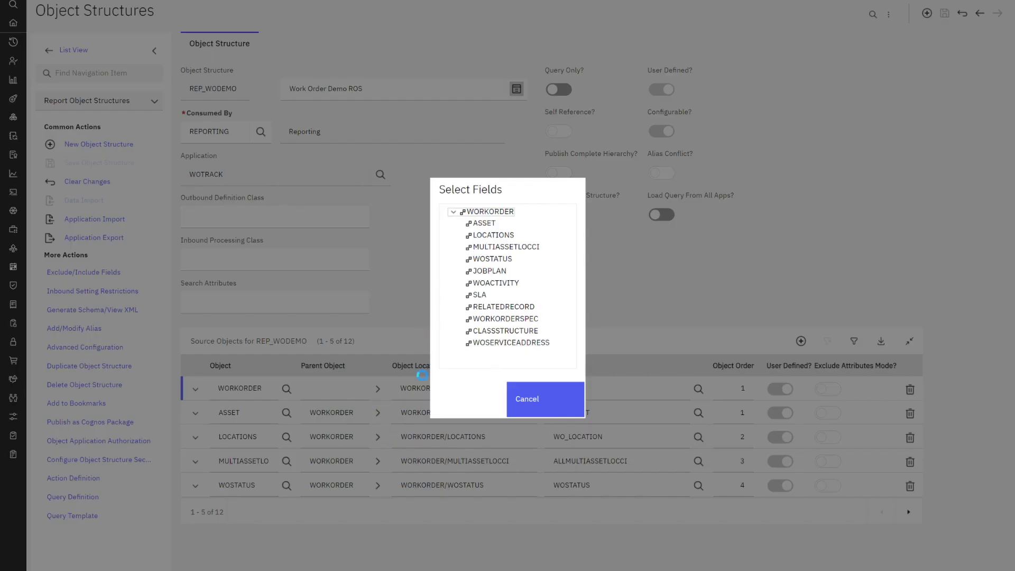
click(540, 401)
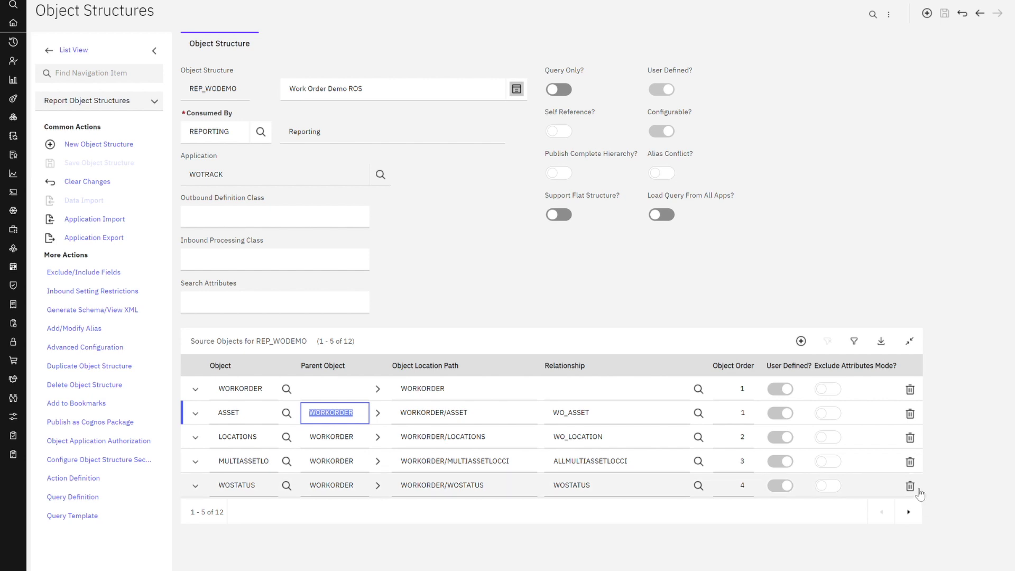
Mark the WOSERVICEADDRESS and CLASSSTRUCTURE source objects of REP_WODEMO for deletion.
click(909, 512)
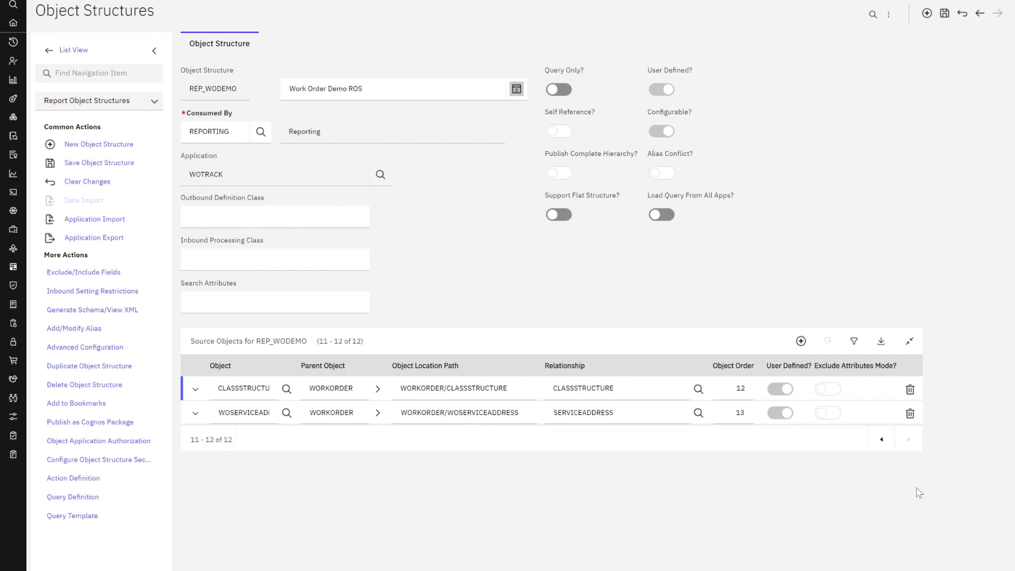
click(910, 413)
click(910, 389)
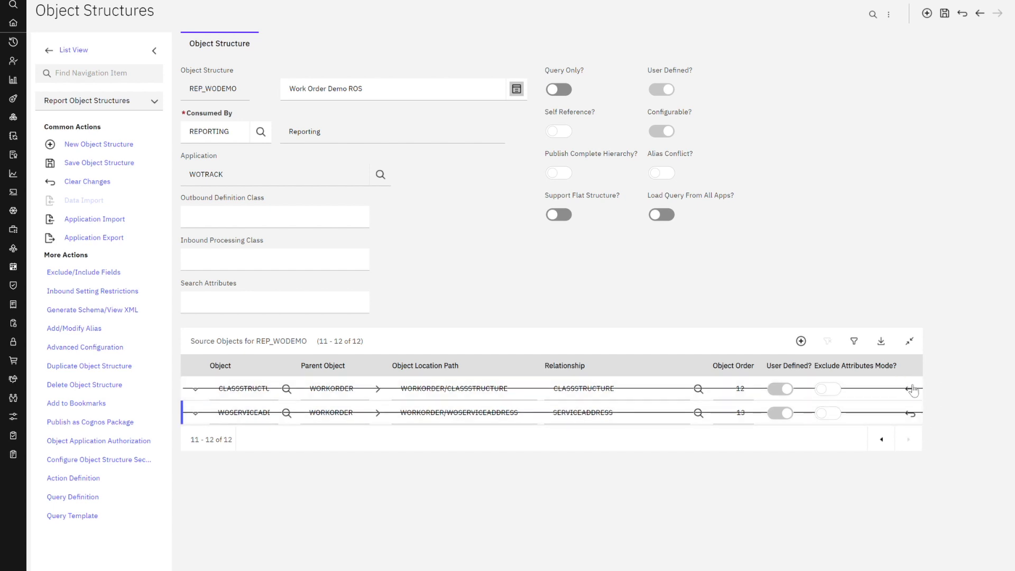
Delete the WORKORDERSPEC, RELATEDRECORD, SLA, WOACTIVITY, JOBPLAN and WOSTATUS source objects and save the object structure.
click(889, 441)
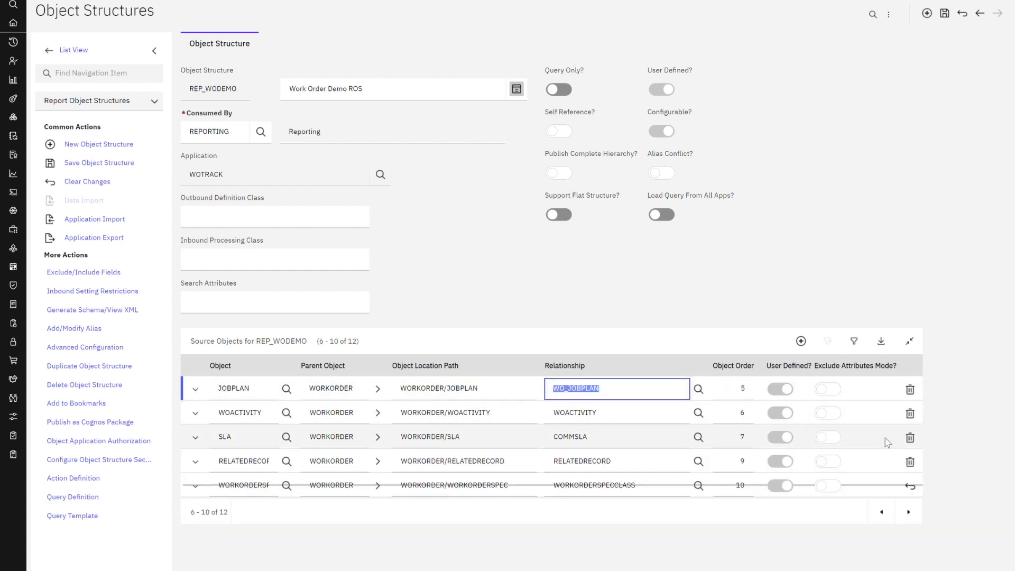
click(910, 462)
click(910, 438)
click(910, 413)
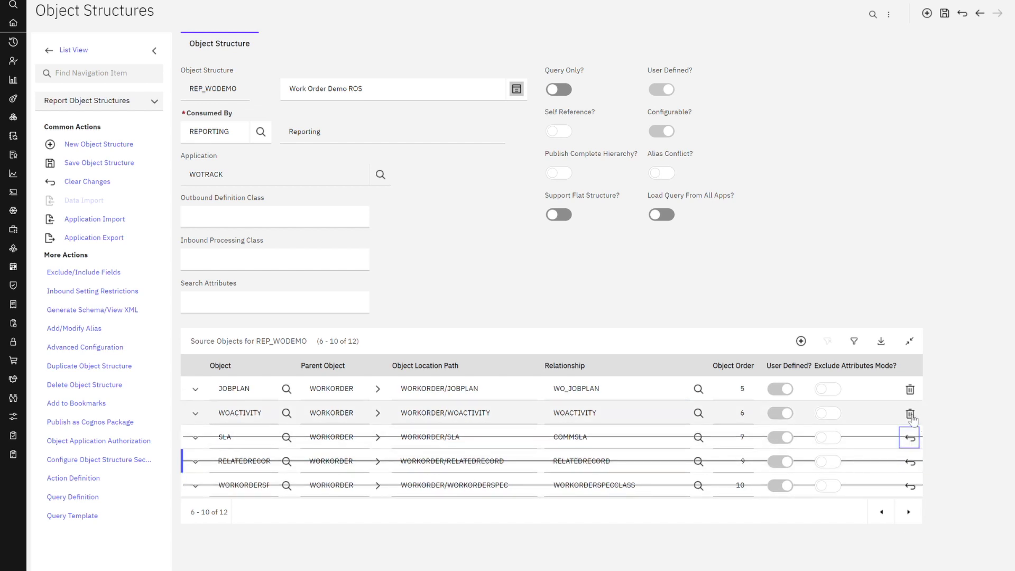
click(910, 390)
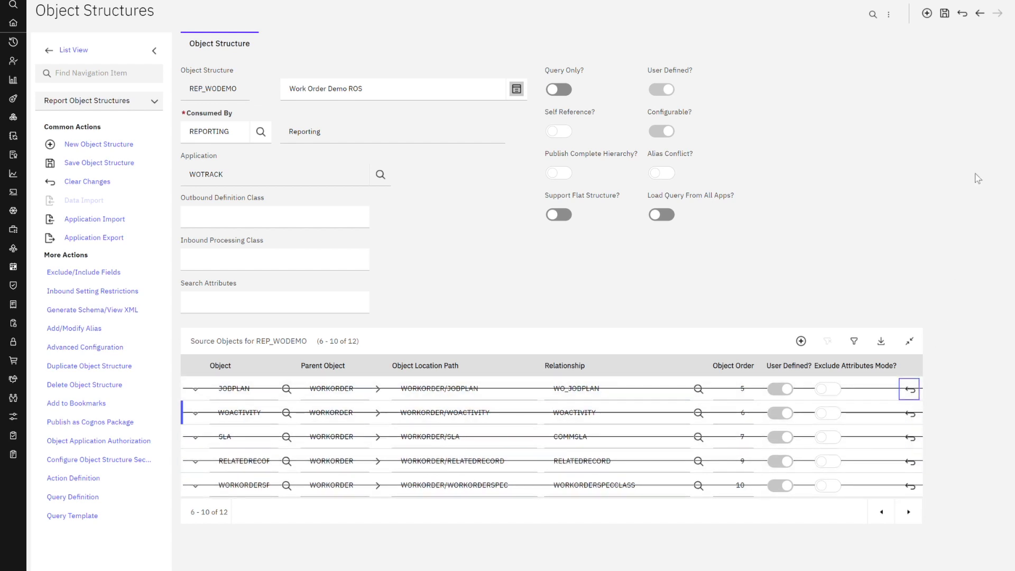
click(946, 15)
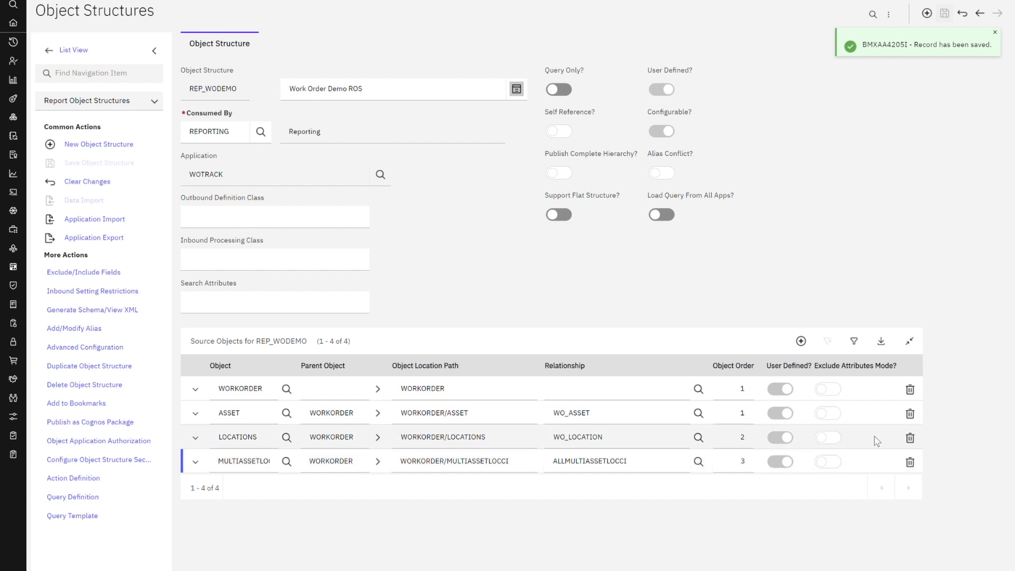
Delete the MULTIASSETLOCCI and LOCATIONS source objects, saving after each, and collapse the ASSET details.
click(195, 461)
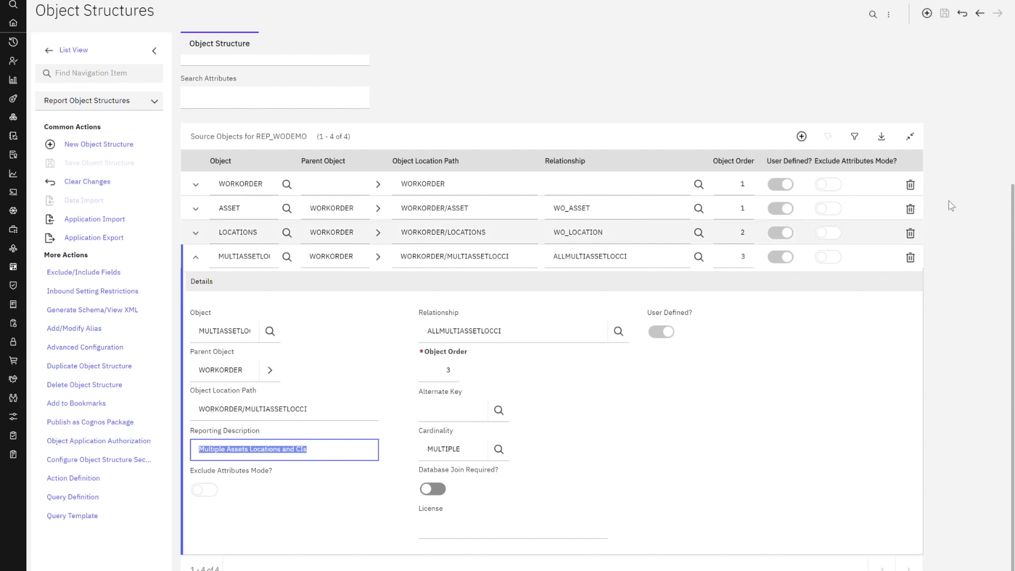
click(911, 258)
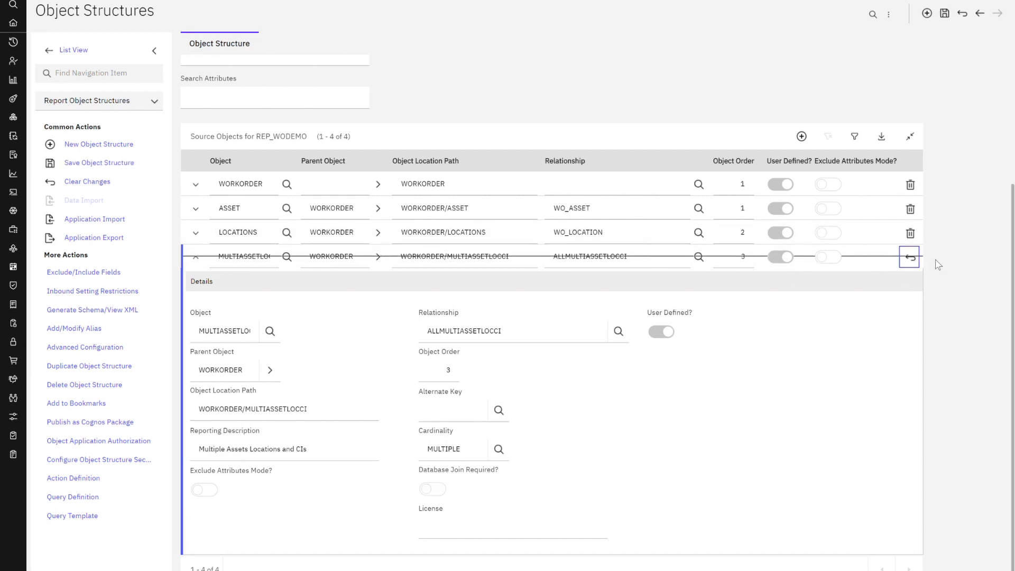
scroll(937, 265, up, 3)
click(944, 13)
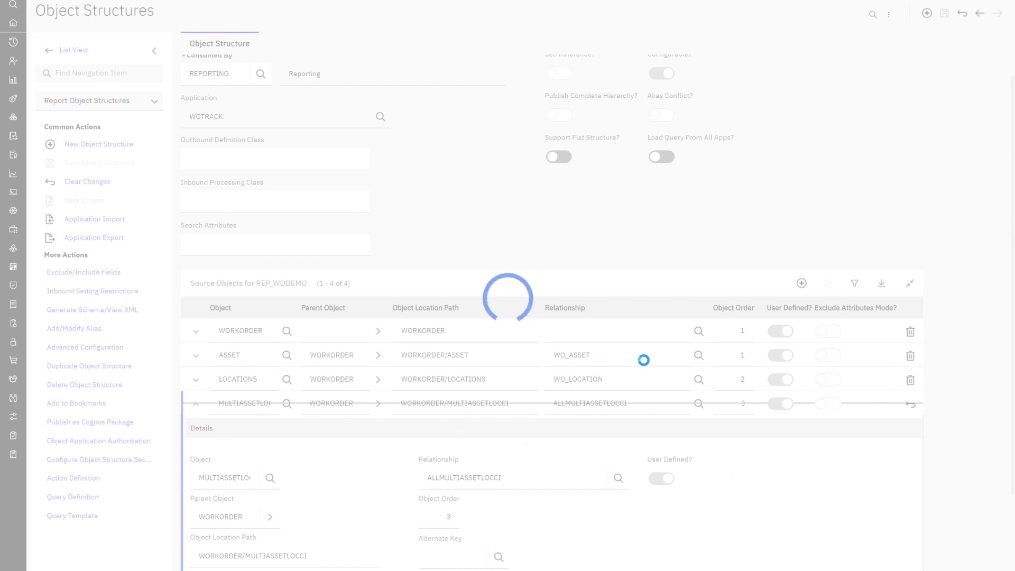
click(911, 379)
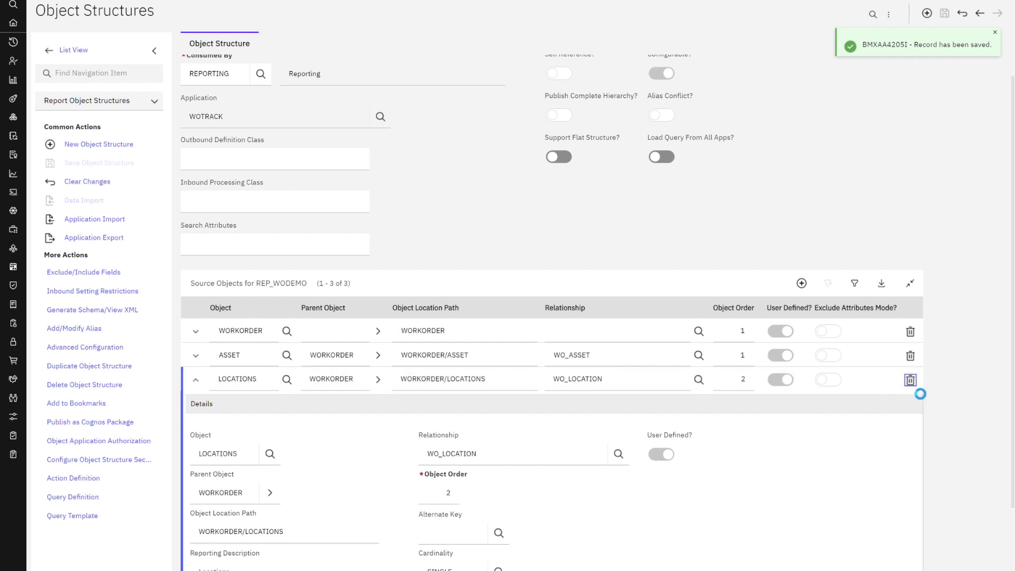
click(946, 23)
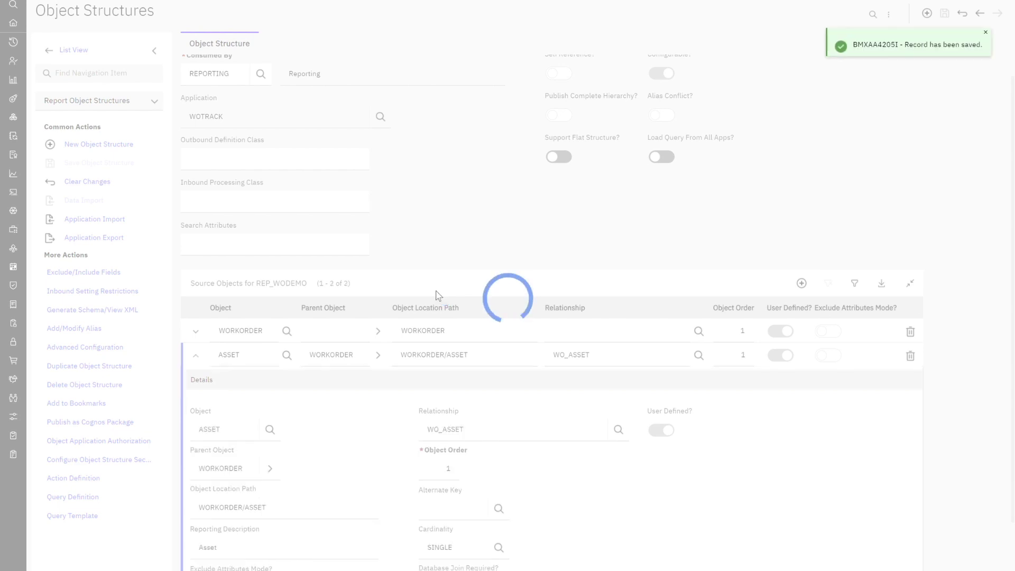
click(195, 356)
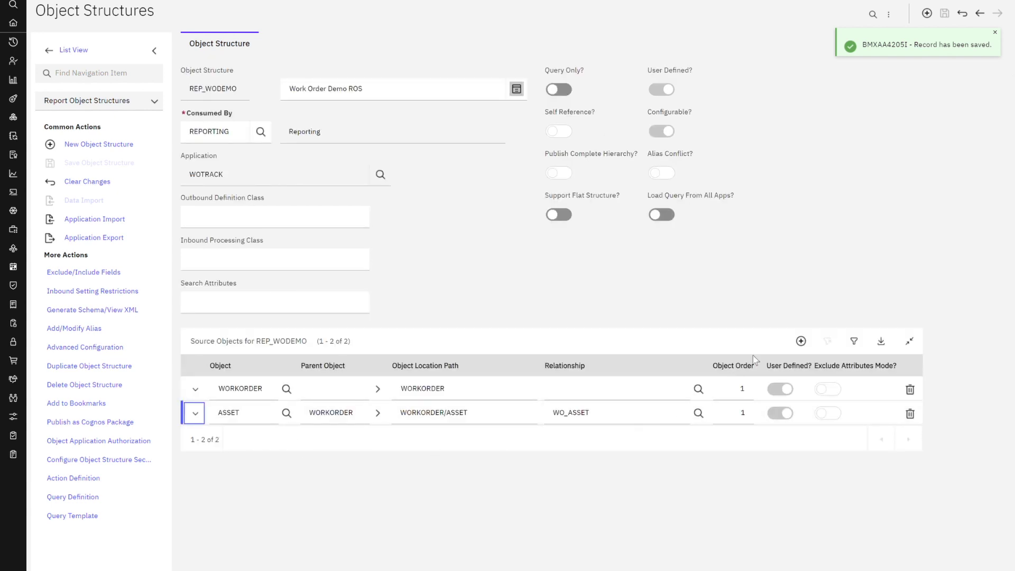
Add INSPECTIONFORM as a new source object of REP_WODEMO with WORKORDER as its parent object.
click(802, 341)
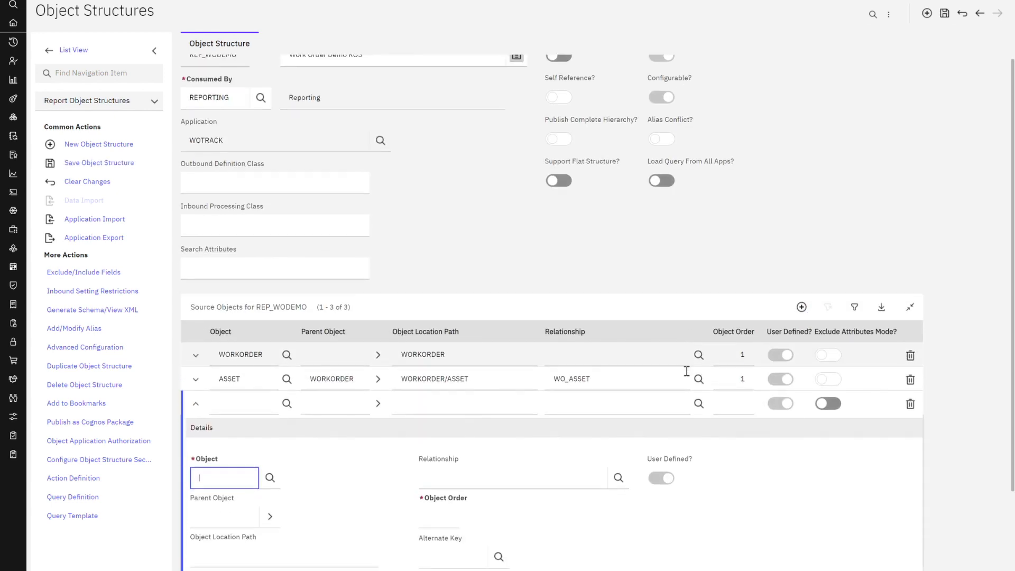
scroll(687, 372, down, 2)
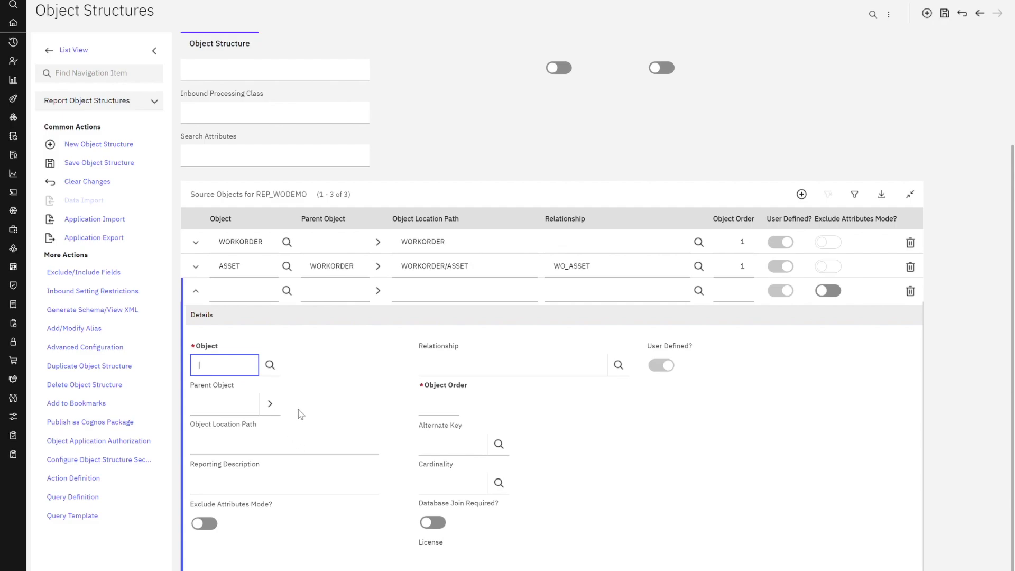
click(276, 369)
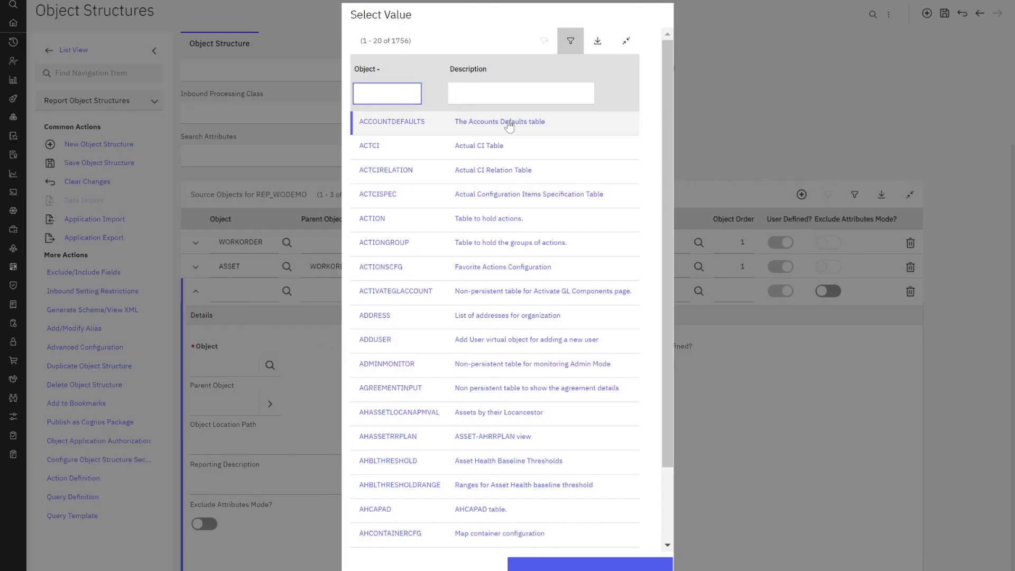
click(502, 97)
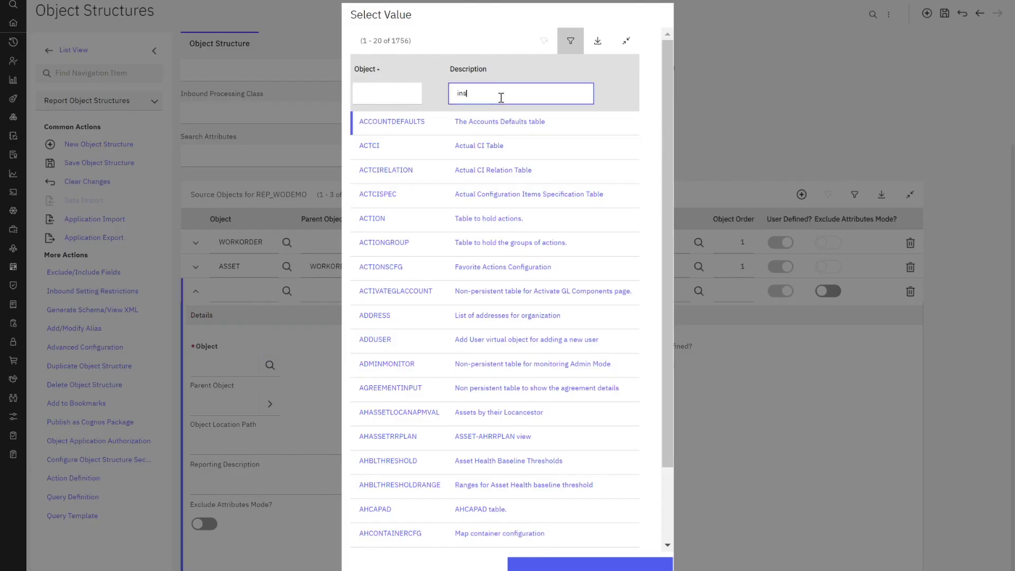
key(Return)
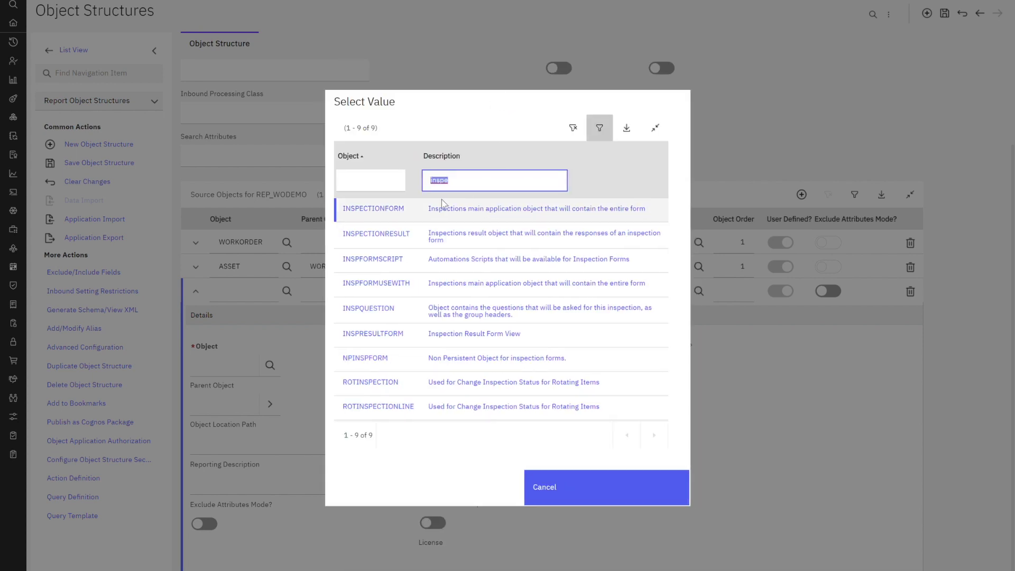
click(381, 210)
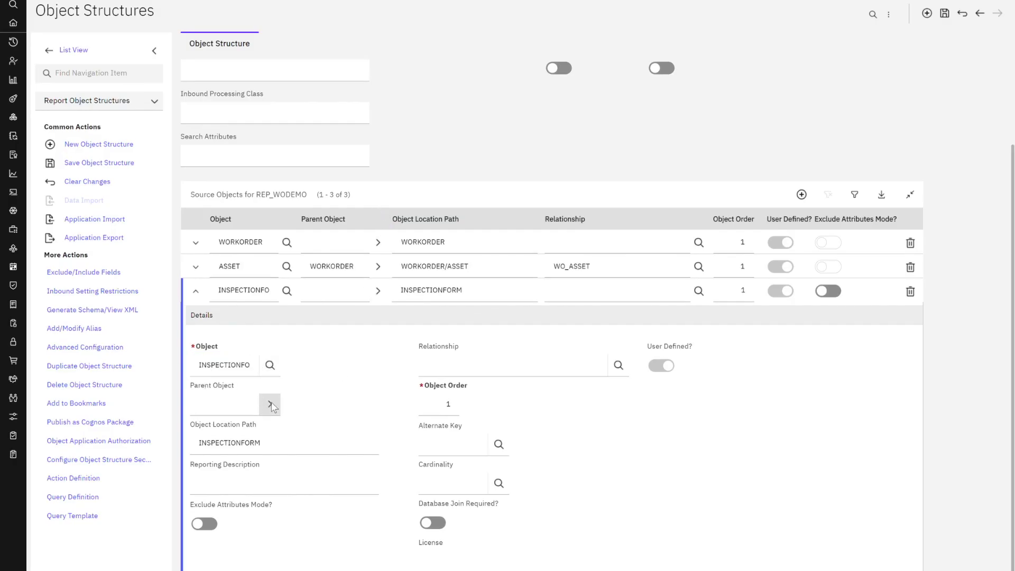
click(270, 405)
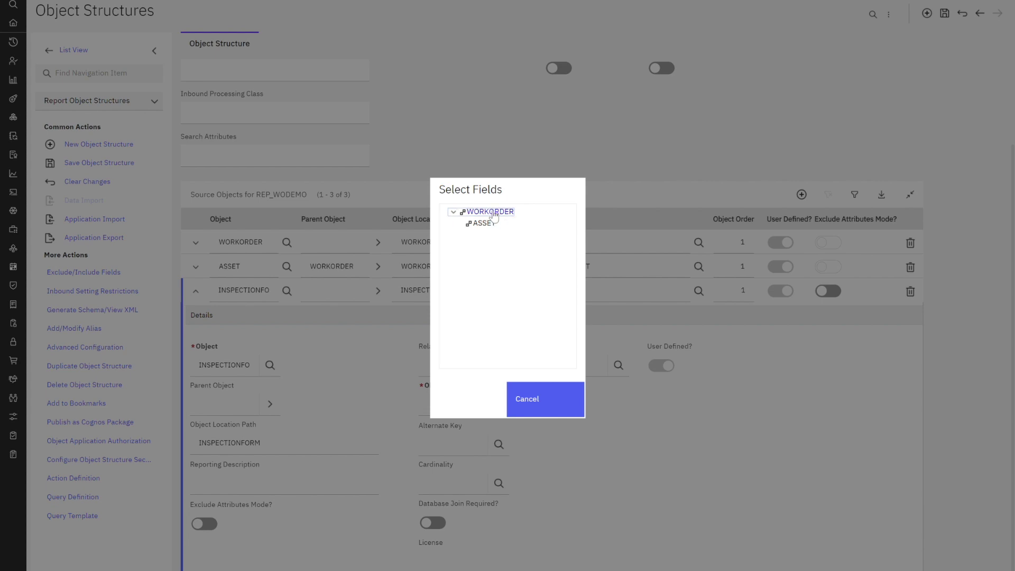
click(474, 214)
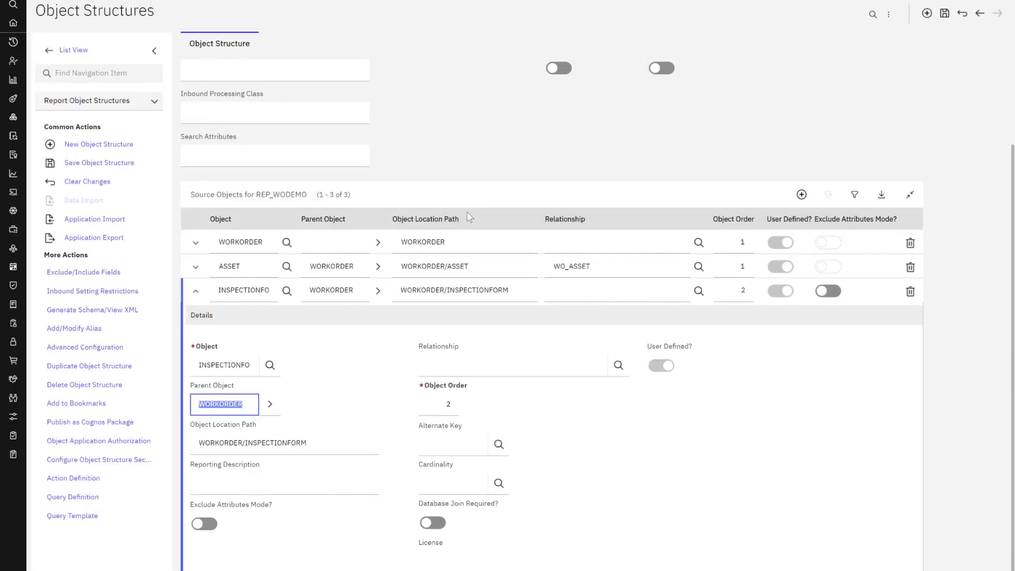
Set the relationship of the INSPECTIONFORM source object to INSPECTIONFORMALL.
click(335, 413)
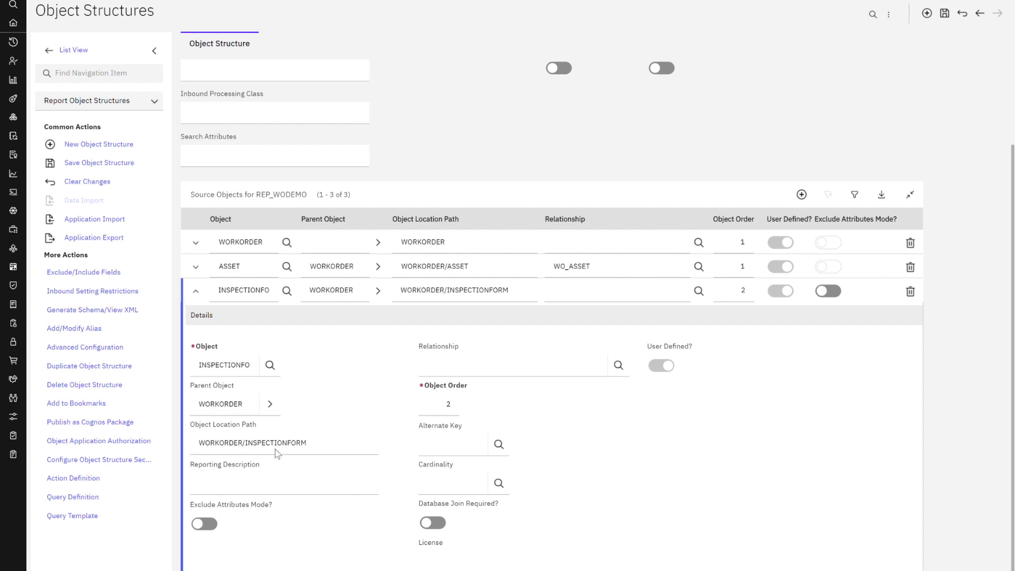
click(626, 370)
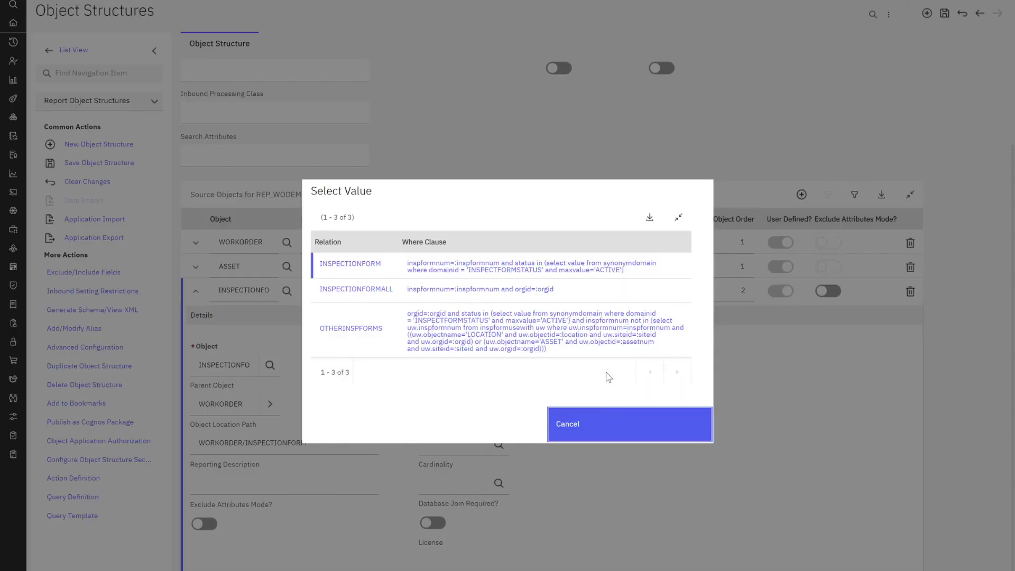
click(361, 294)
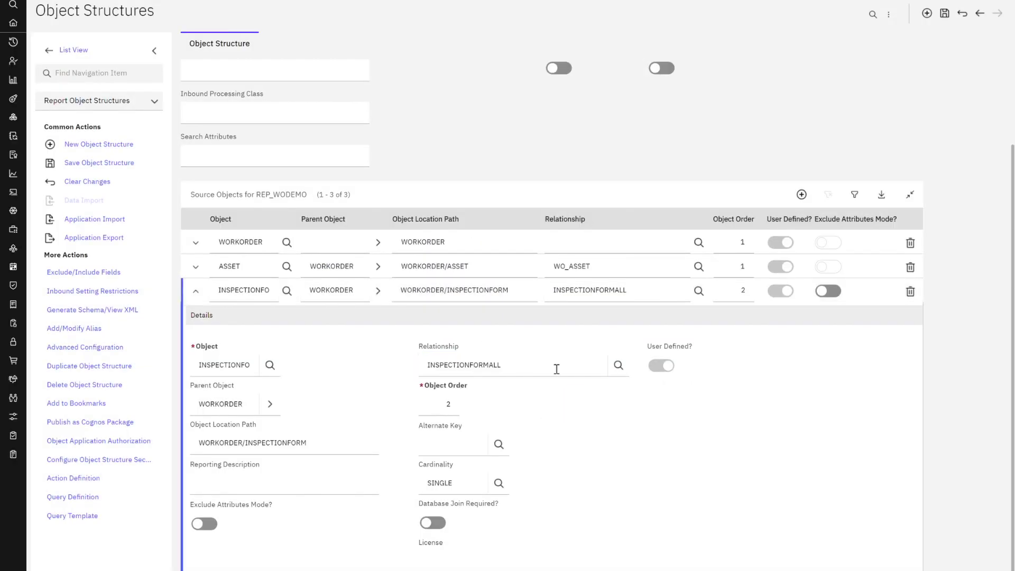
Review the cardinality values available for the INSPECTIONFORM source object without choosing another one.
scroll(530, 450, down, 1)
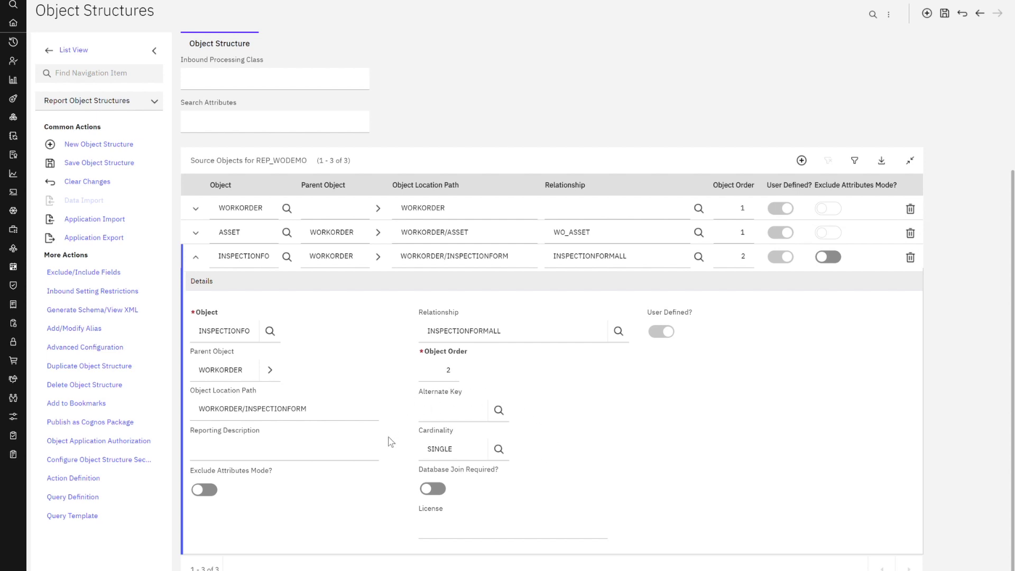
click(499, 449)
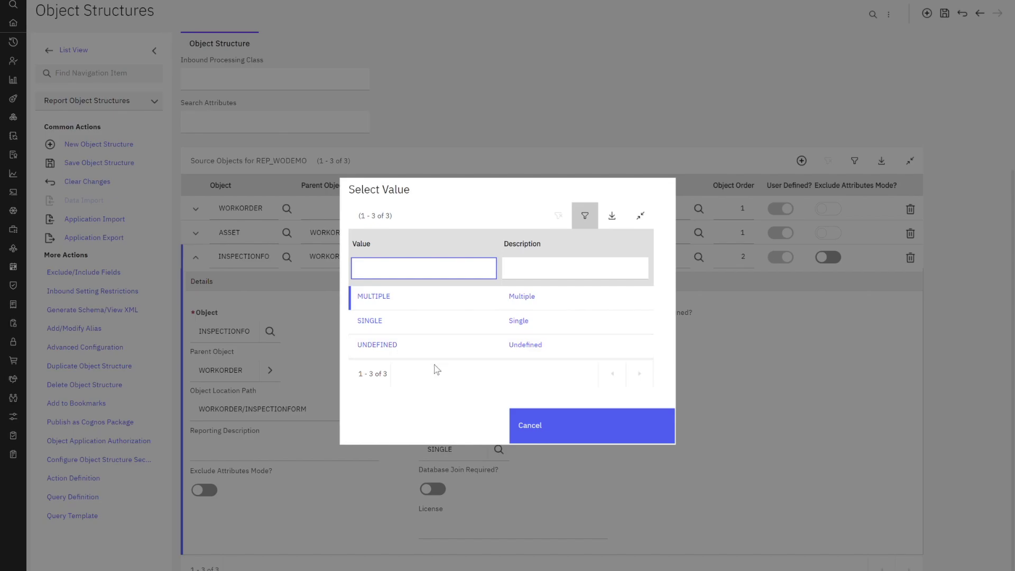
click(554, 425)
click(560, 455)
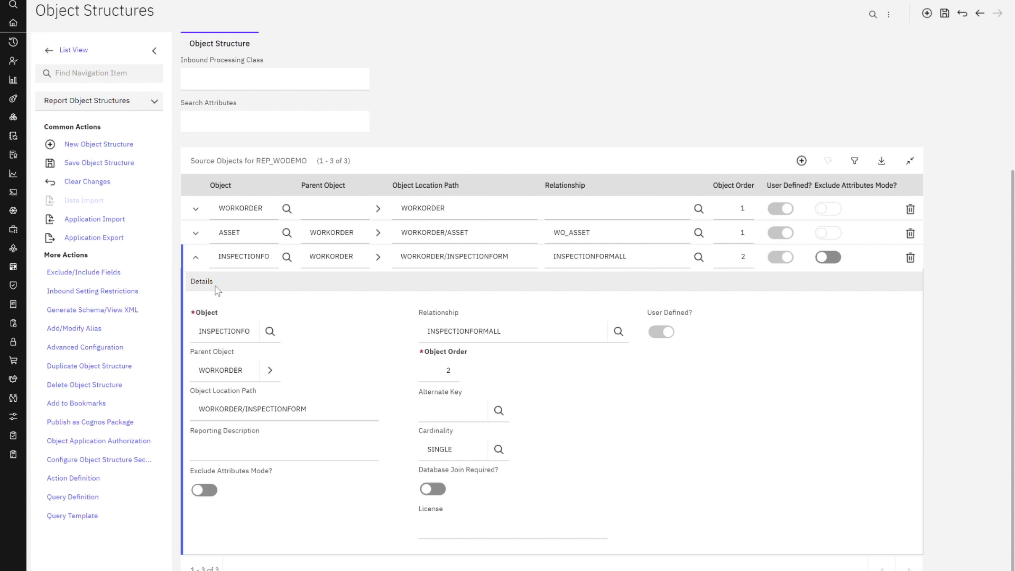
Save the REP_WODEMO object structure and check the source object hierarchy under WORKORDER.
click(946, 14)
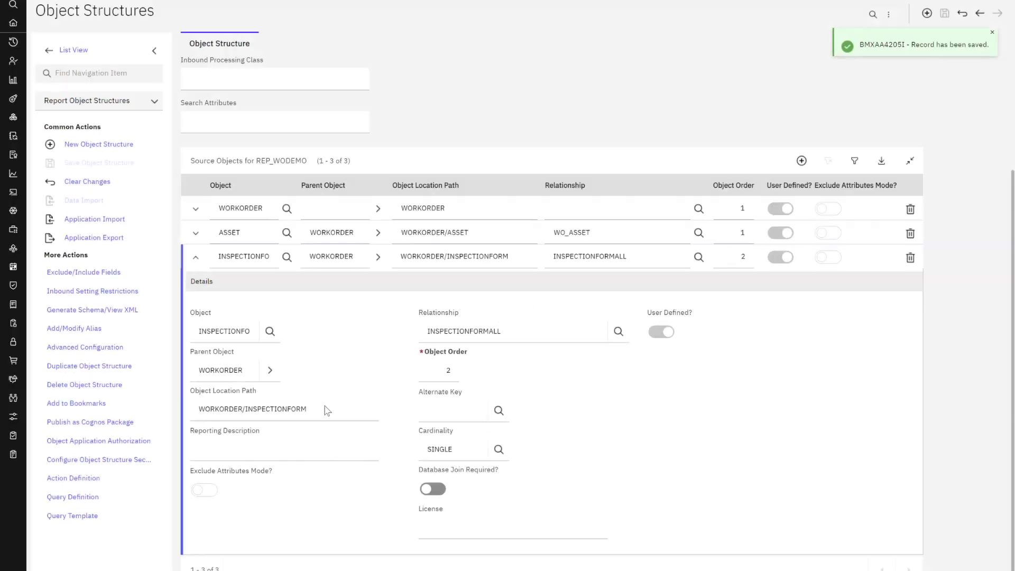
click(196, 257)
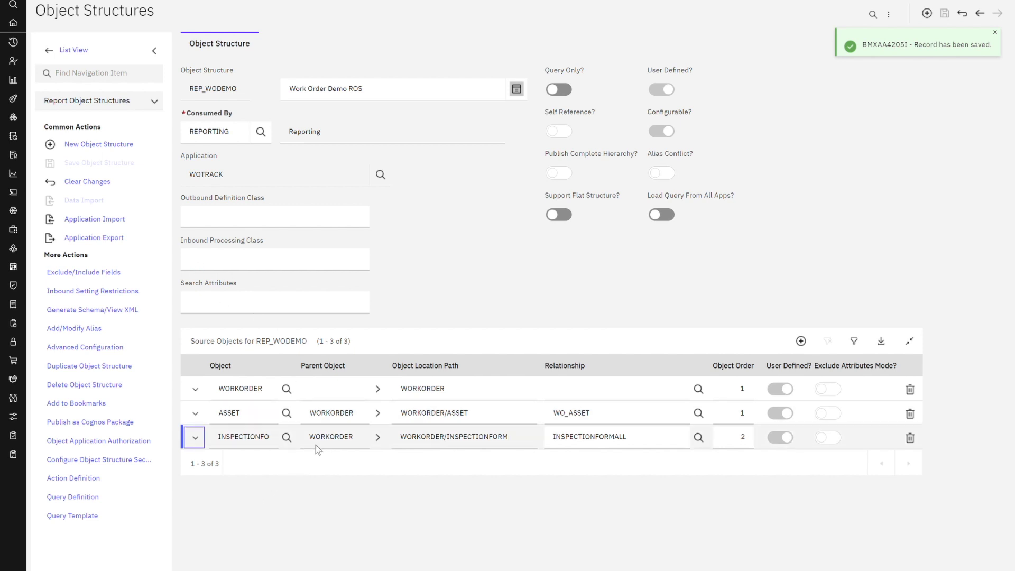
click(377, 438)
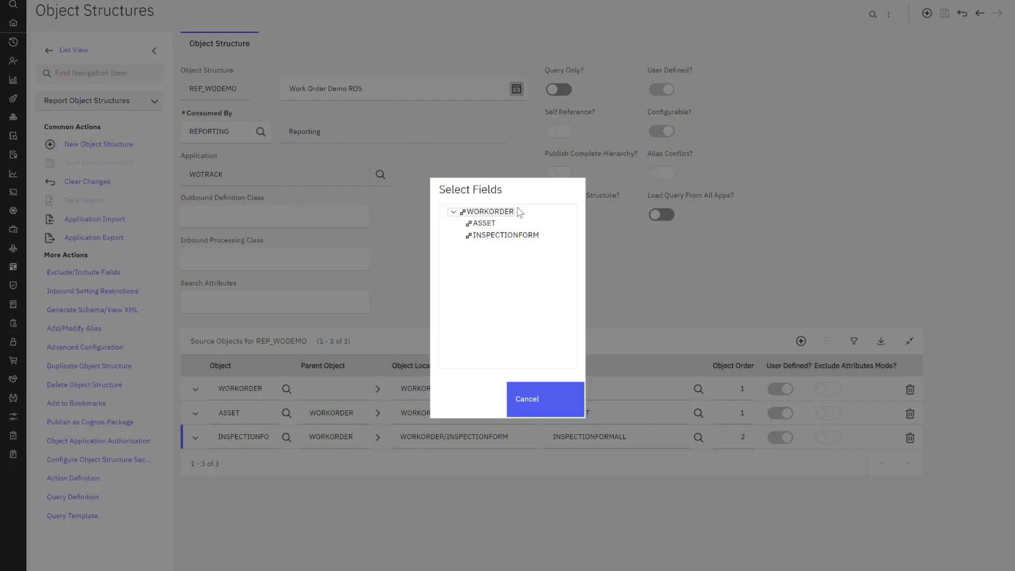
click(539, 392)
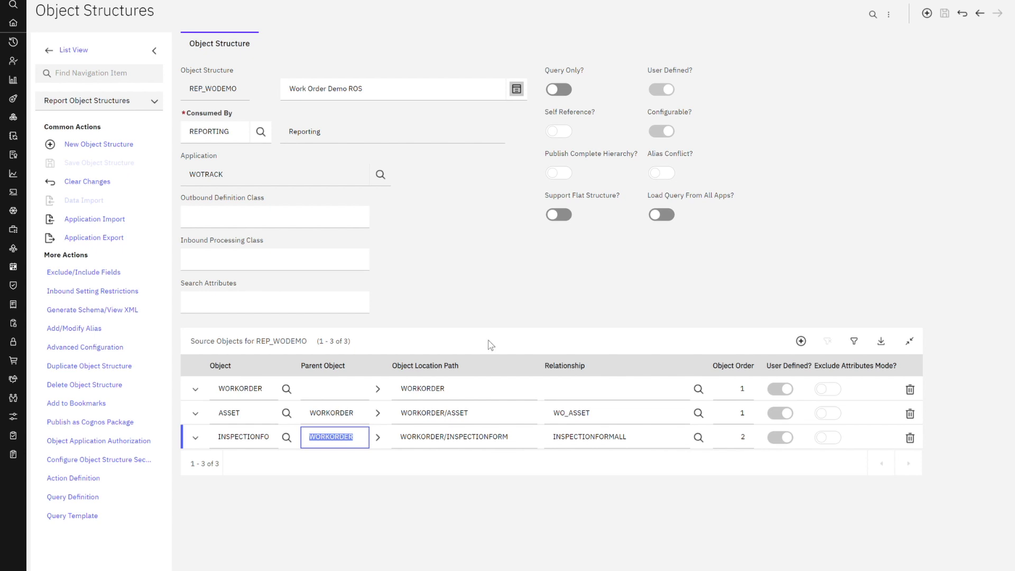
Exclude the persistent field CINUM of the WORKORDER source object from REP_WODEMO.
click(106, 272)
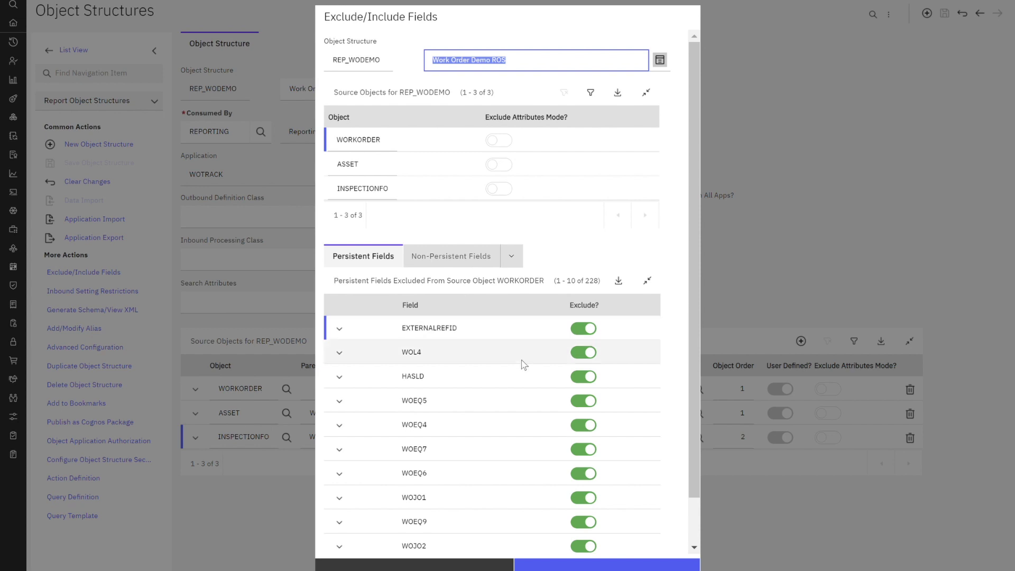
scroll(524, 364, down, 1)
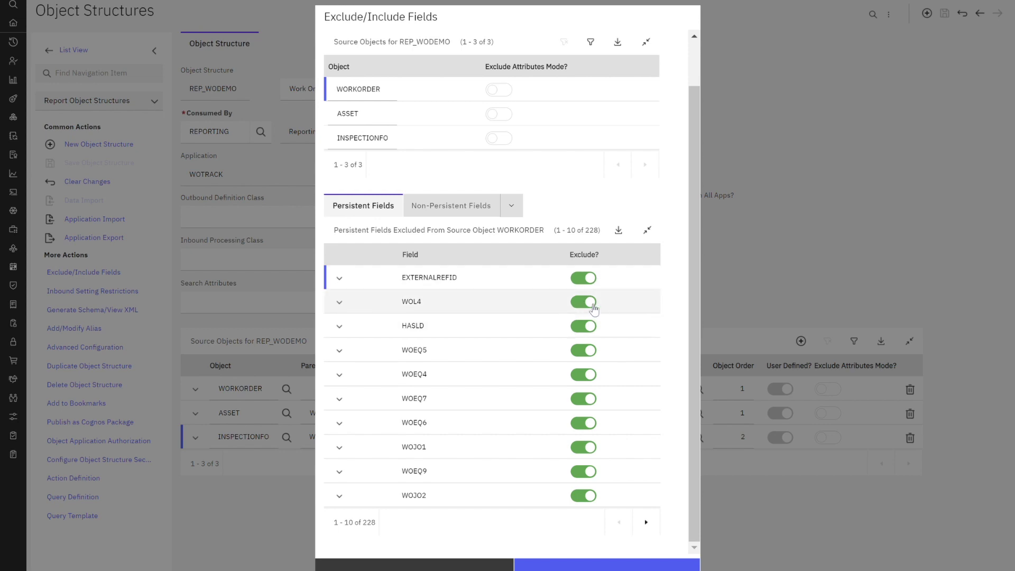
click(647, 522)
click(652, 526)
click(653, 526)
click(653, 524)
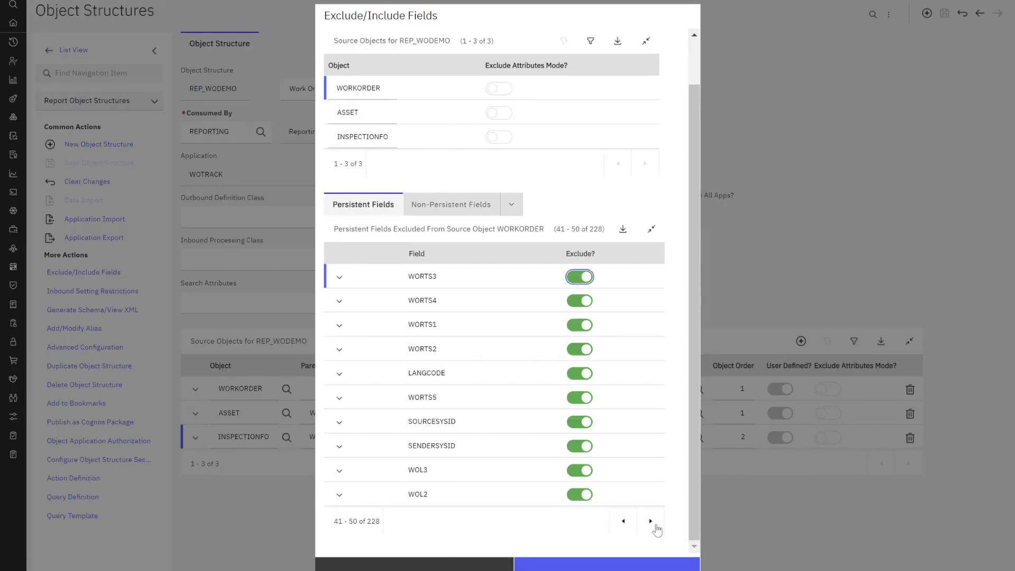
click(651, 522)
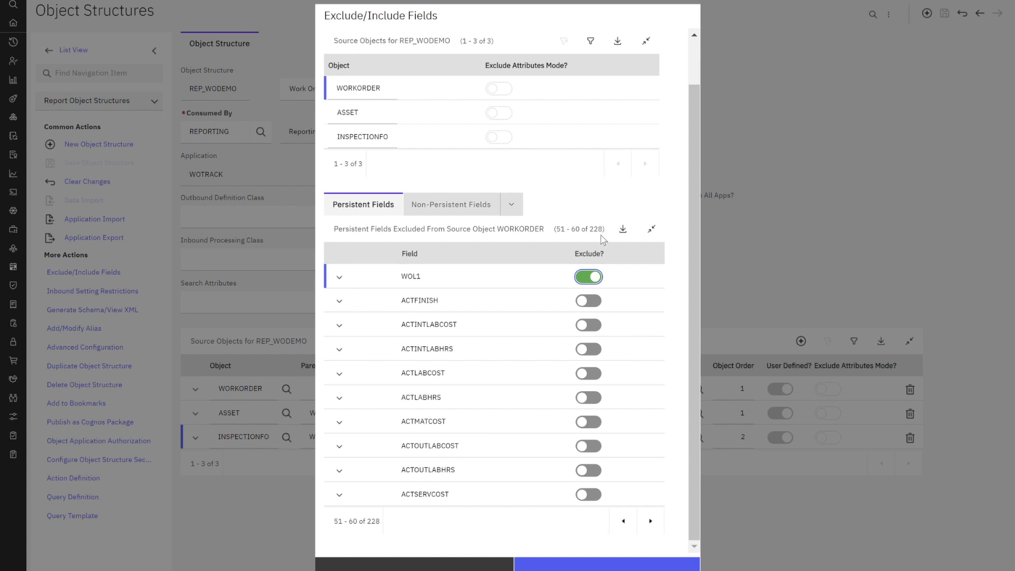
click(651, 524)
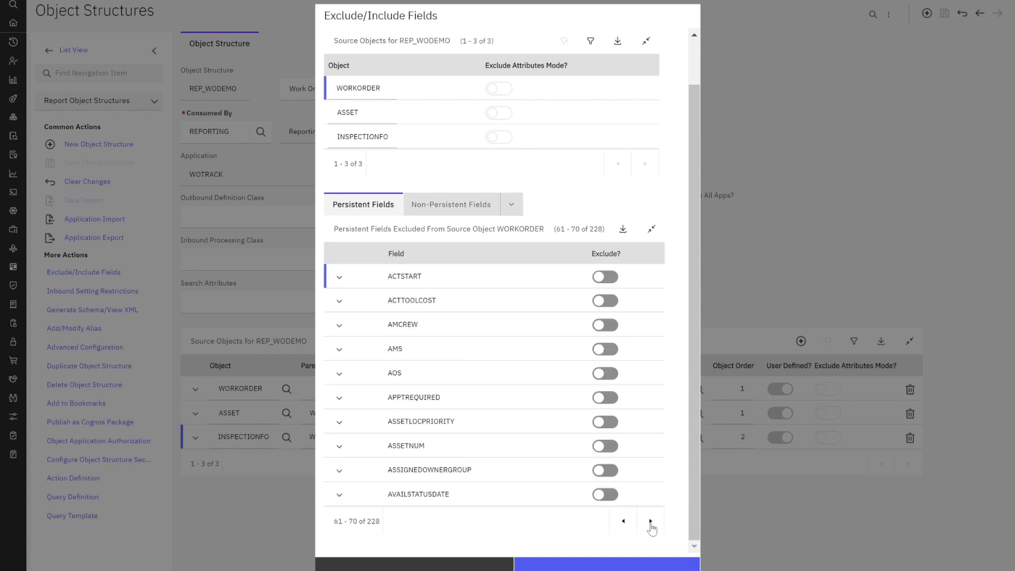
click(651, 523)
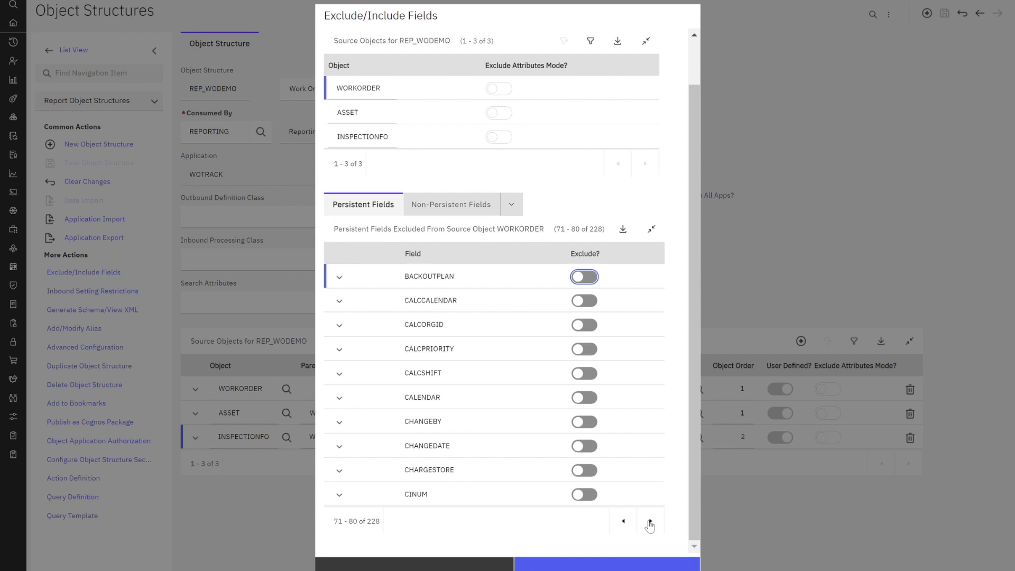
click(597, 495)
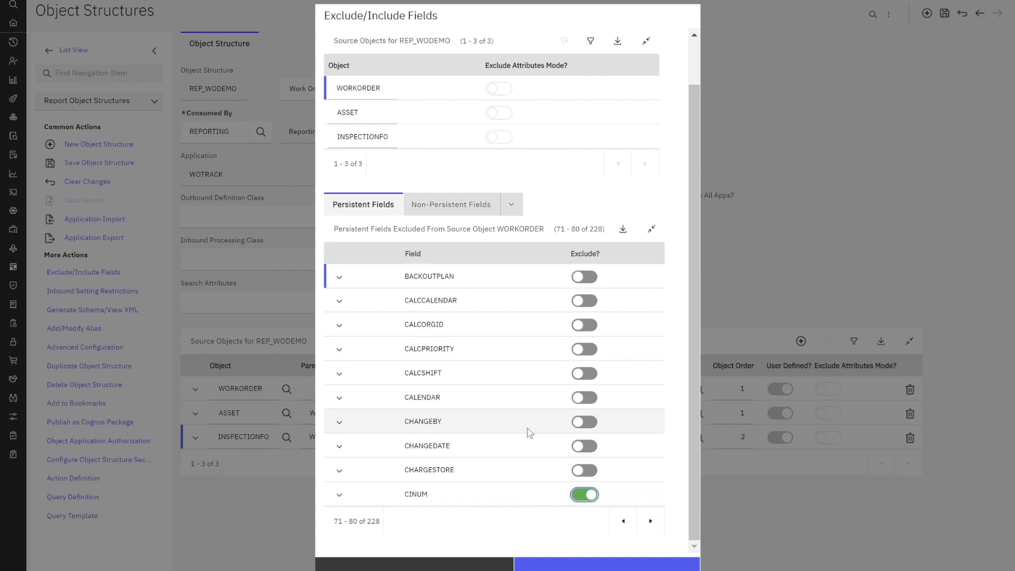
Review all persistent fields of the INSPECTIONFORM source object and their exclusion settings.
scroll(530, 429, up, 2)
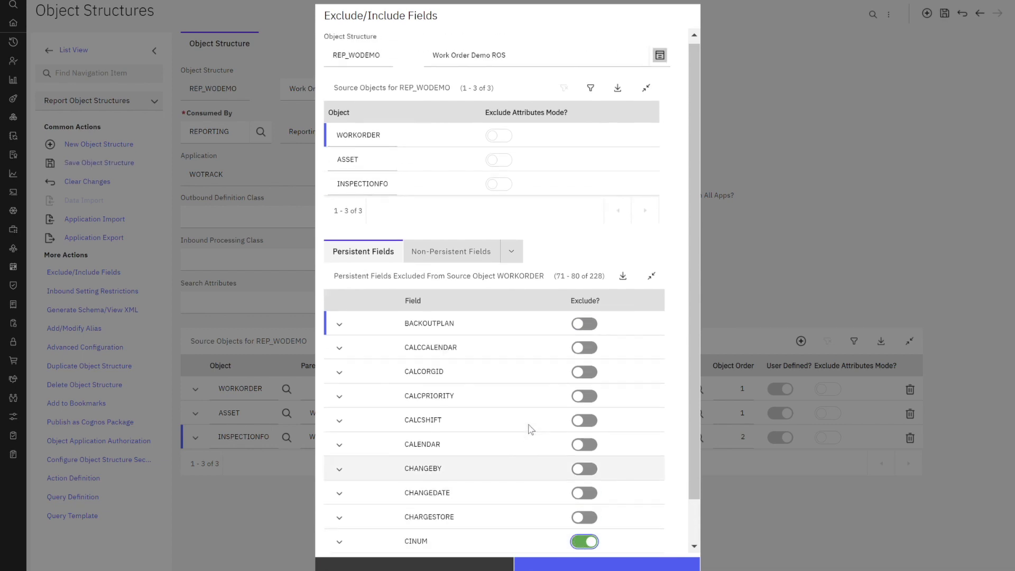
click(371, 192)
click(379, 190)
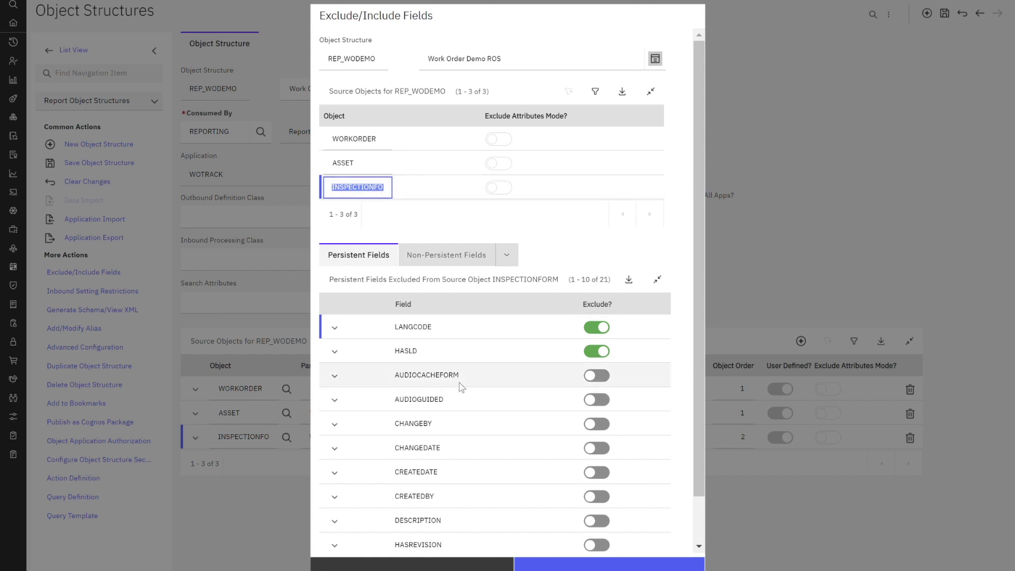
scroll(464, 395, down, 1)
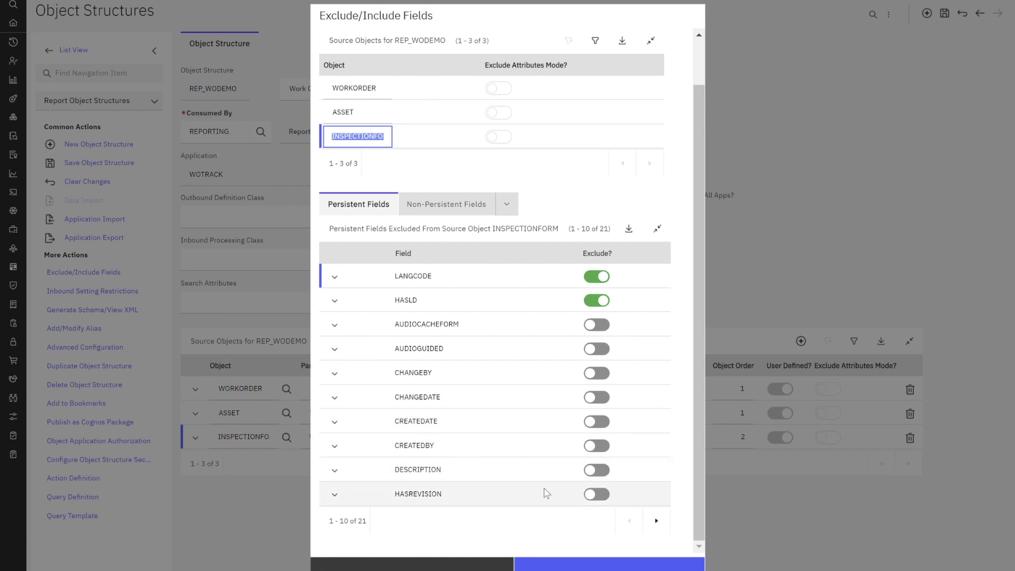
click(660, 521)
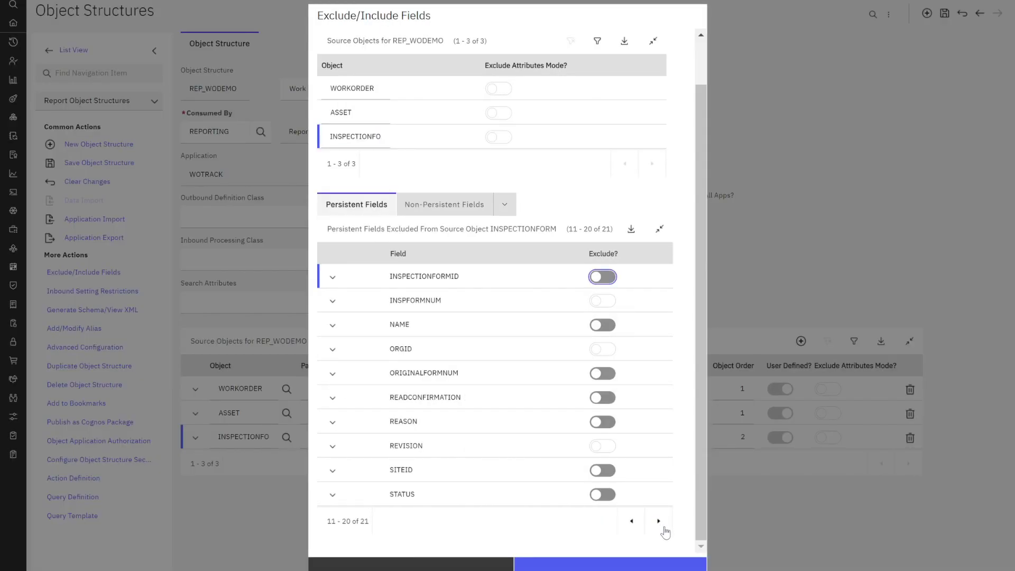
click(659, 521)
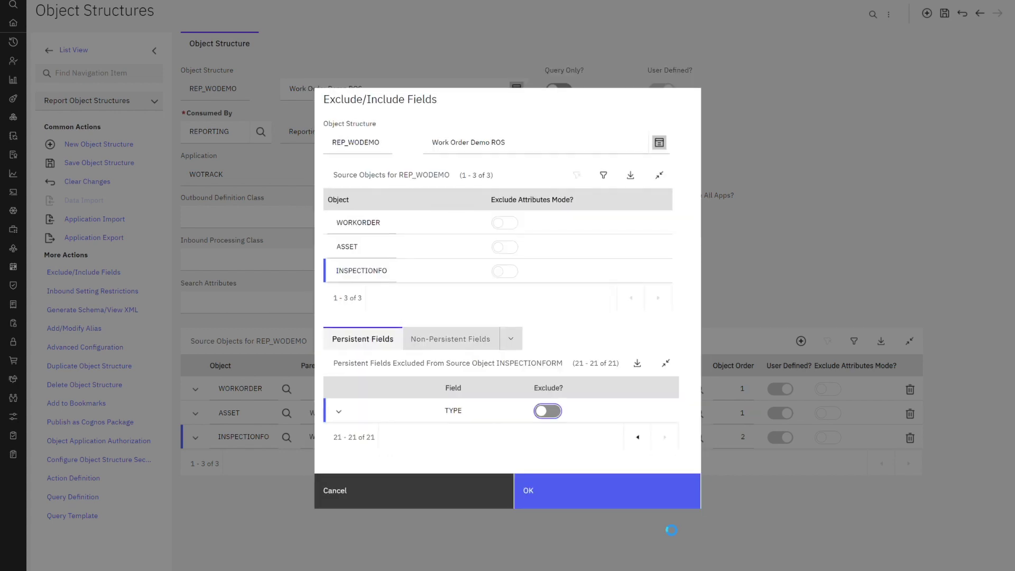
Review the excluded persistent fields of the ASSET source object and accept the field exclusion settings.
click(386, 259)
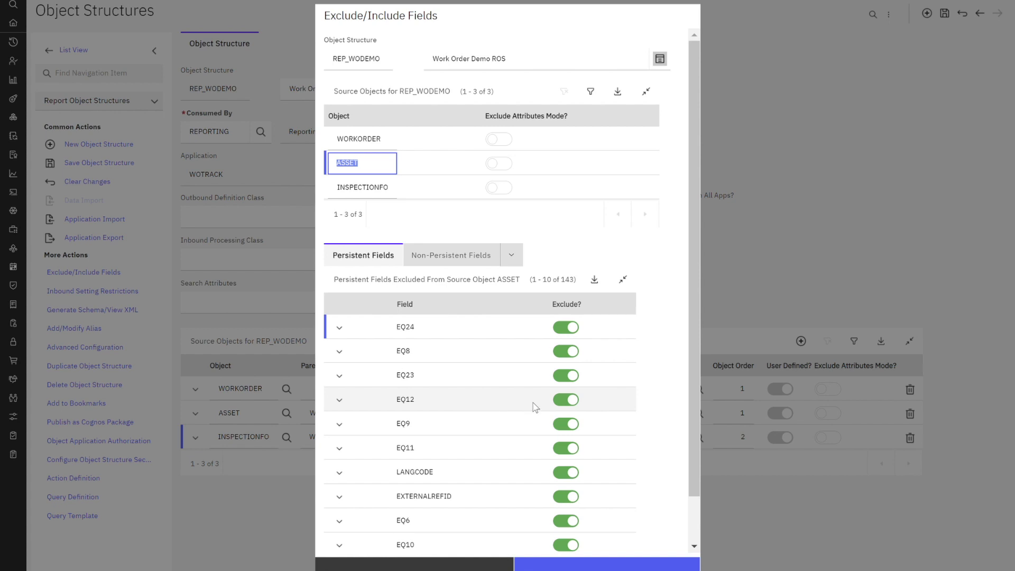
scroll(472, 375, down, 1)
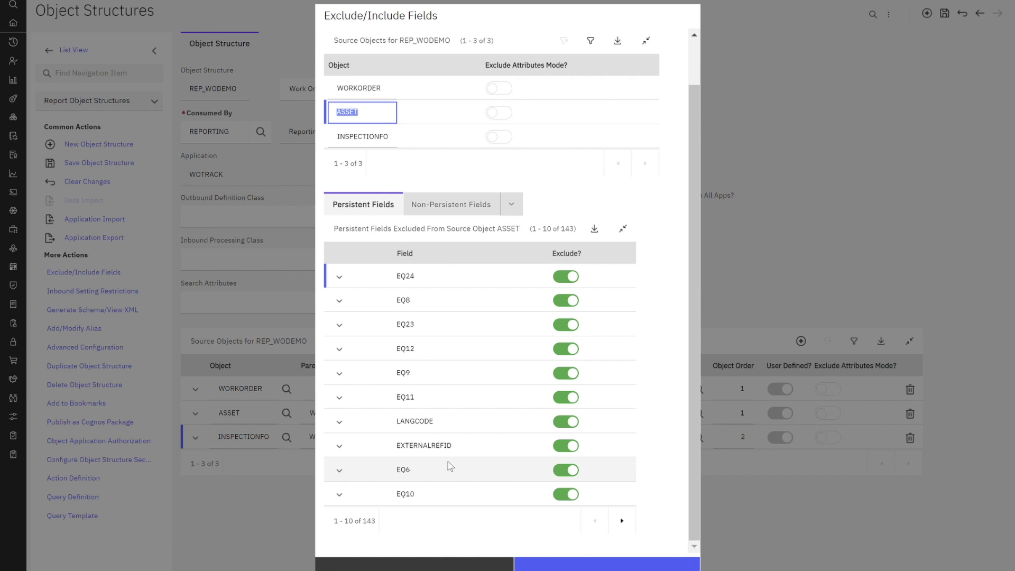
scroll(534, 443, up, 1)
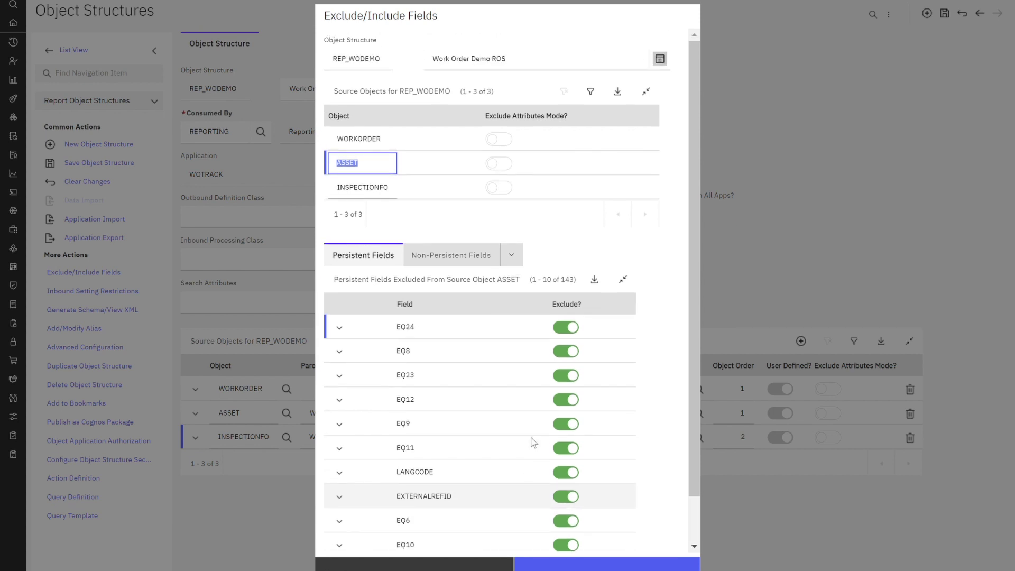
click(598, 566)
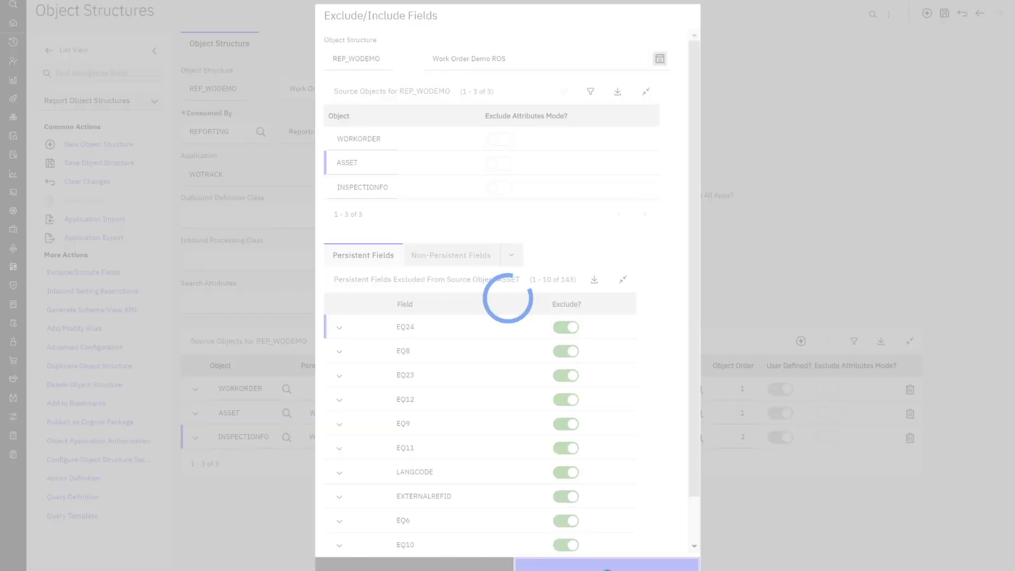